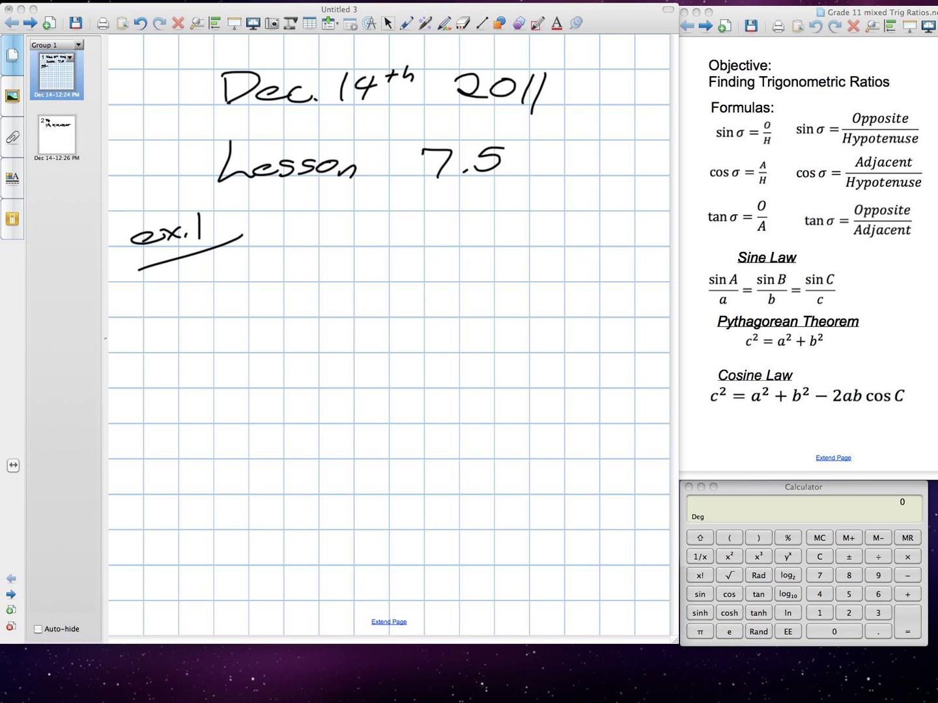
- Mark the date, lesson heading, ex.1, trig ratio formulas and Pythagorean theorem with temporary ink
left_click_drag(203, 126, 560, 115)
left_click_drag(215, 205, 536, 183)
left_click_drag(171, 313, 172, 290)
left_click_drag(155, 292, 183, 287)
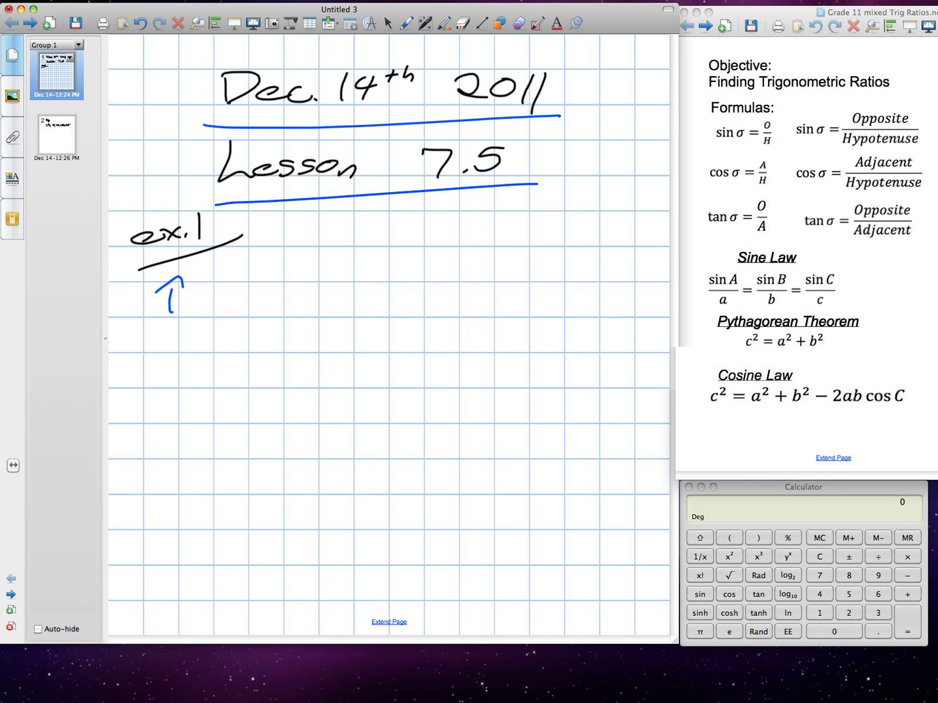
left_click_drag(719, 119, 707, 253)
left_click_drag(716, 312, 697, 348)
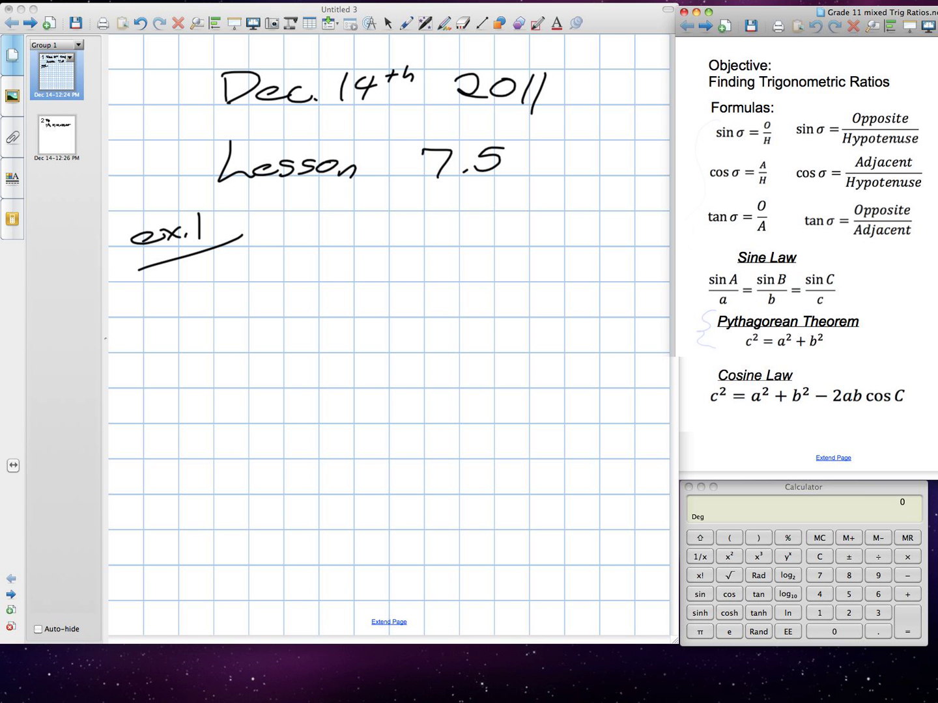
- Draw a steep-walled canyon profile from straight black lines below ex.1 and label its floor 30 m
left_click(481, 23)
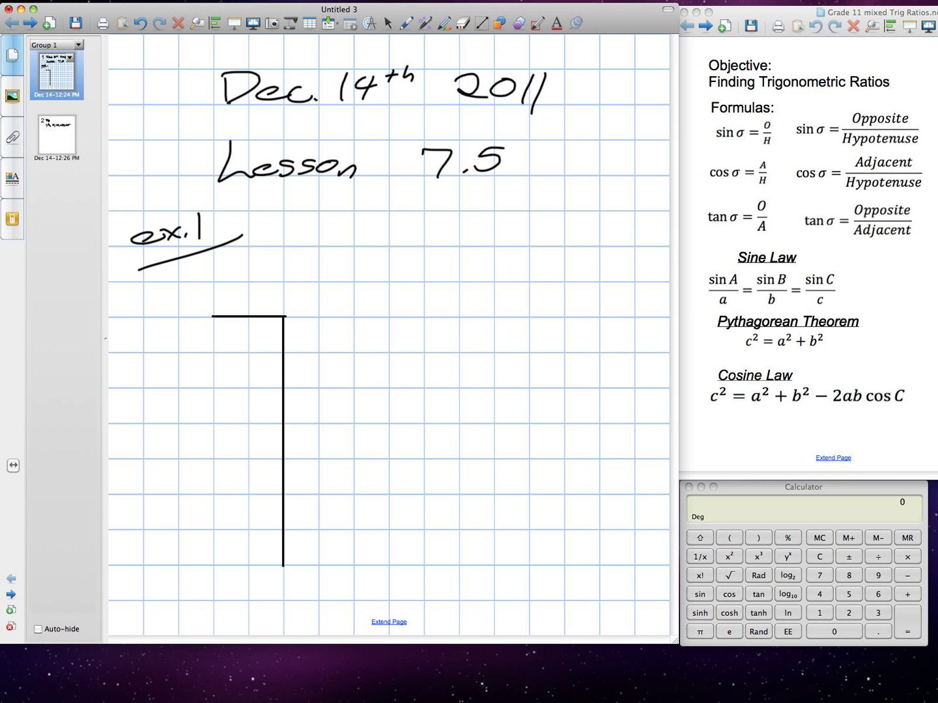
left_click_drag(457, 314, 458, 565)
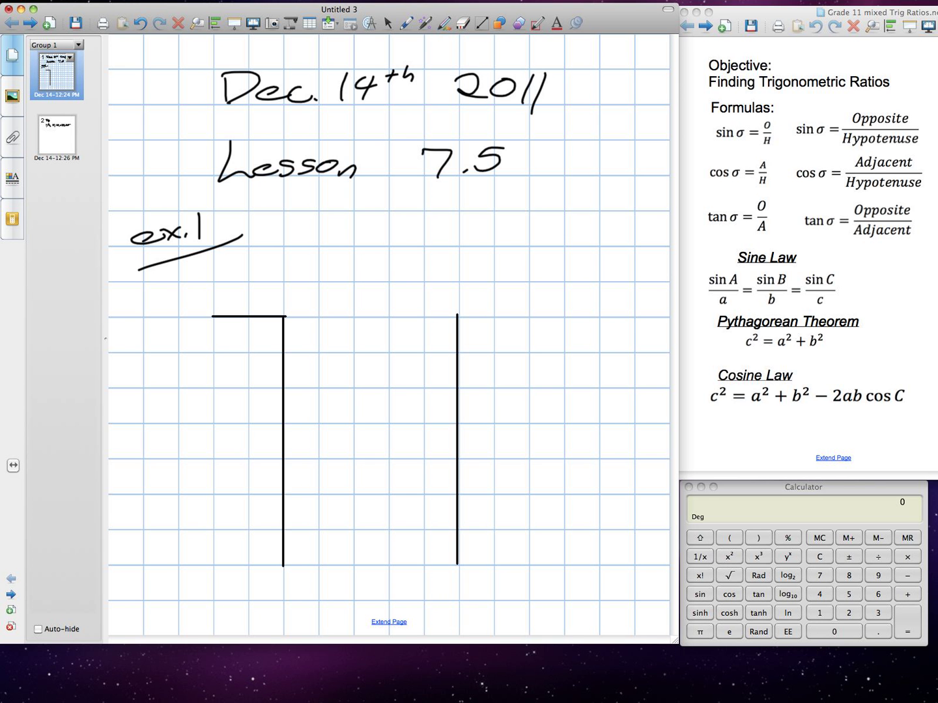
left_click_drag(457, 318, 637, 319)
left_click_drag(283, 566, 458, 565)
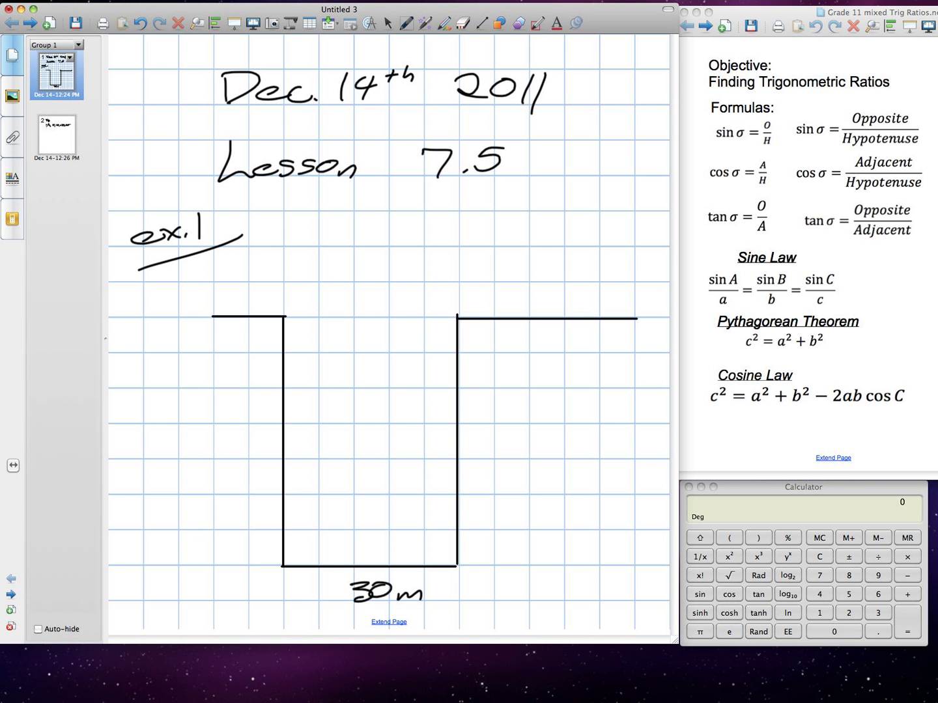
- Add a page with a grid background and draw two straight-line angles, the upper opening upward and the lower opening downward from the horizontal
key("ctrl+m")
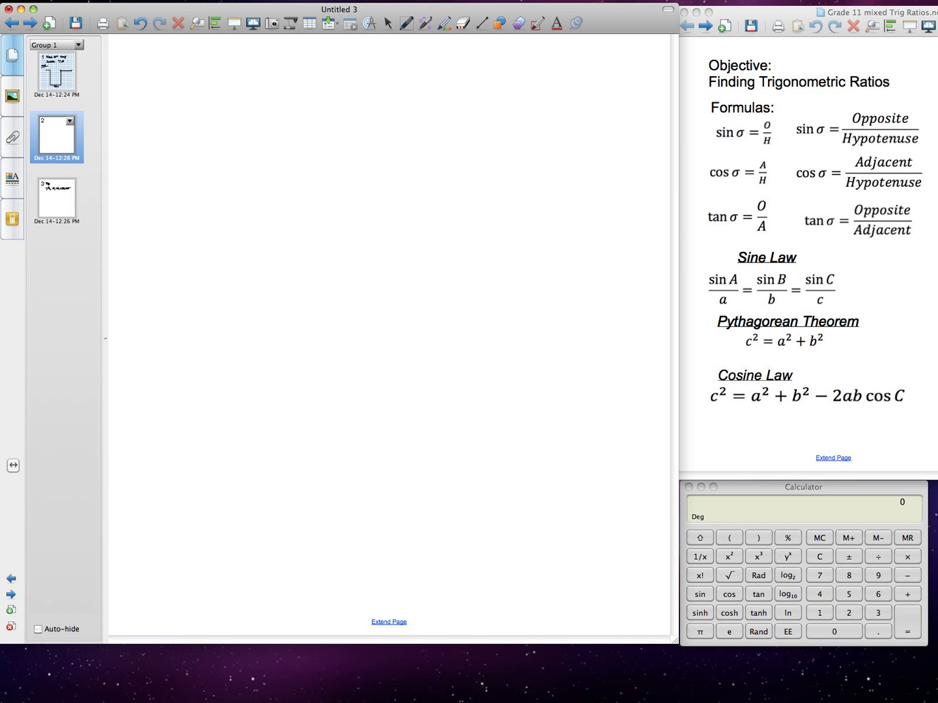
left_click(12, 96)
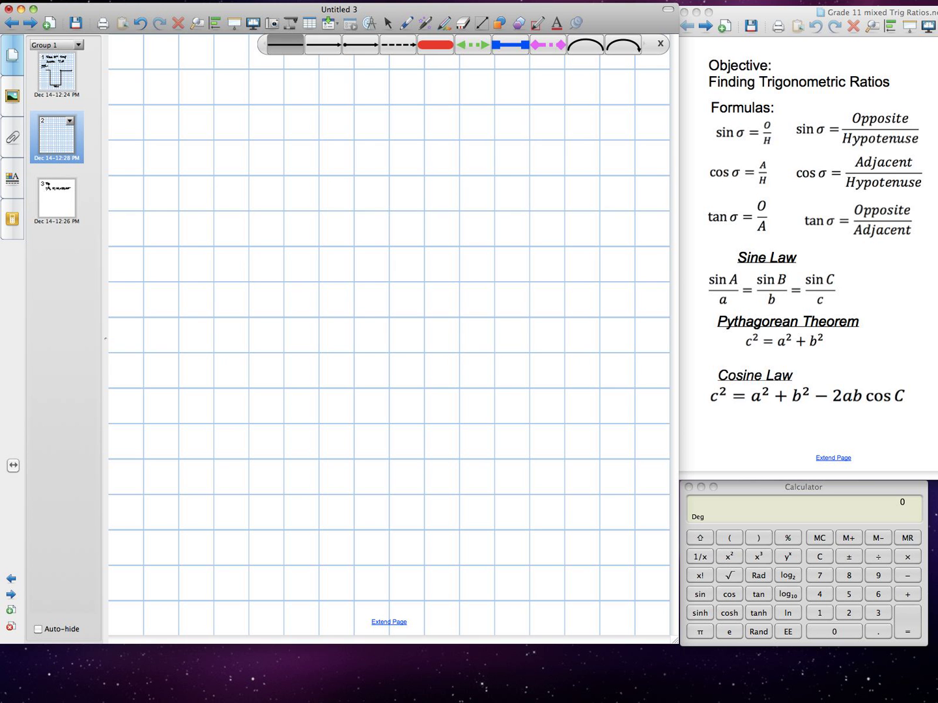
left_click_drag(216, 209, 512, 208)
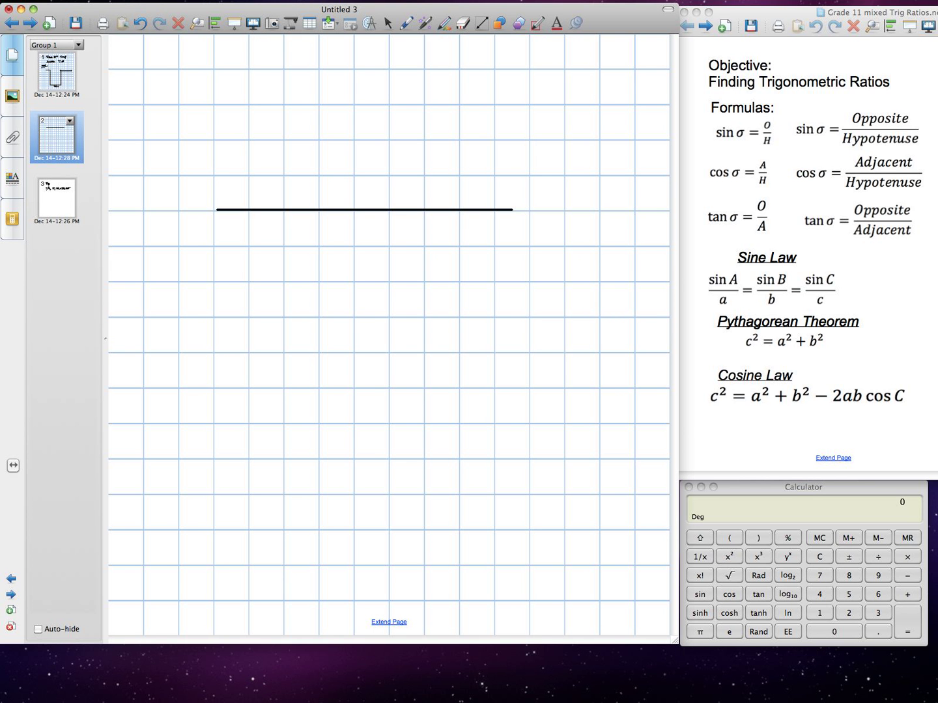
left_click_drag(215, 422, 526, 422)
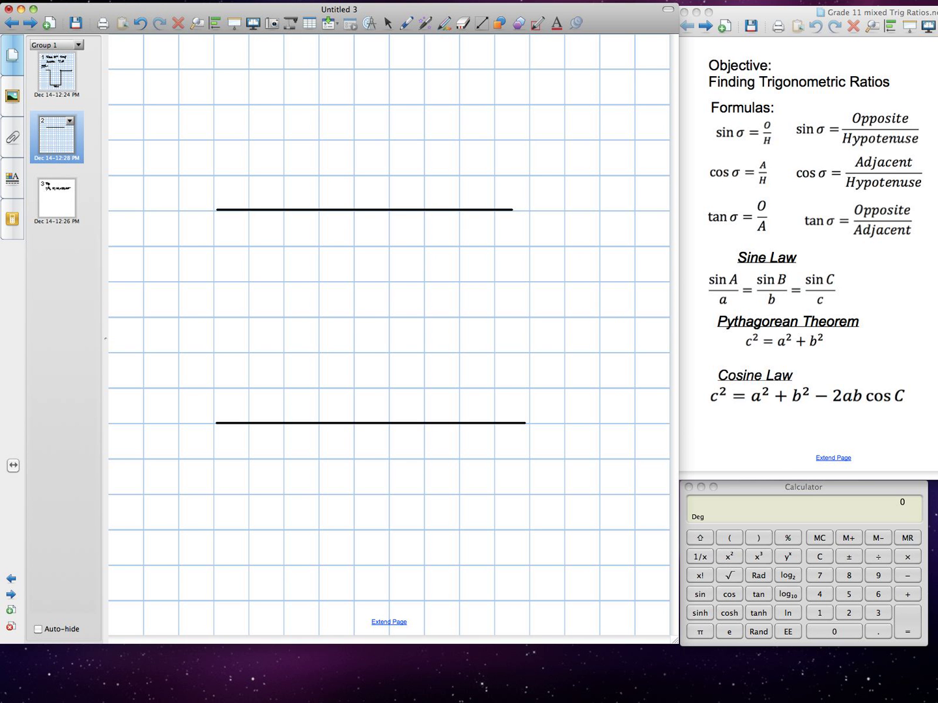
left_click_drag(217, 207, 512, 97)
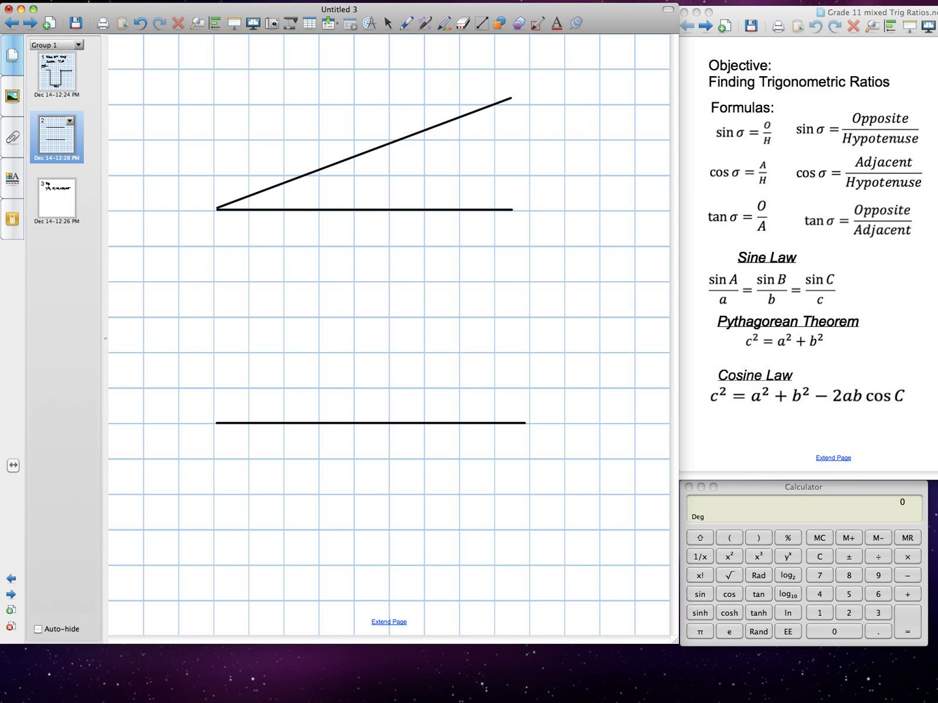
left_click_drag(216, 424, 531, 540)
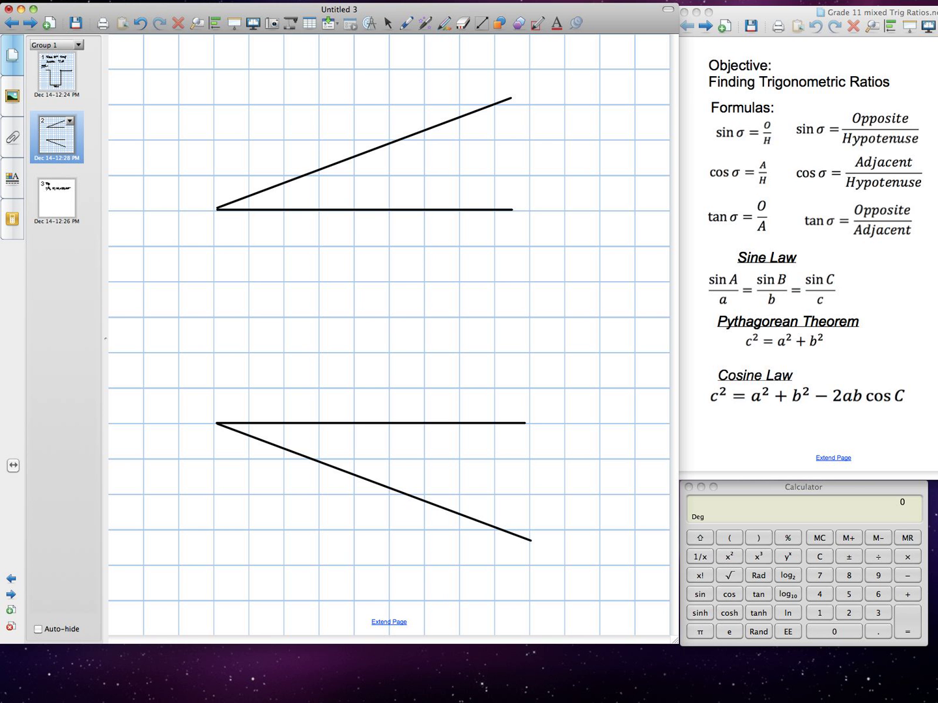
- Draw a black stick figure at the vertex of the upper angle
left_click_drag(178, 241, 199, 245)
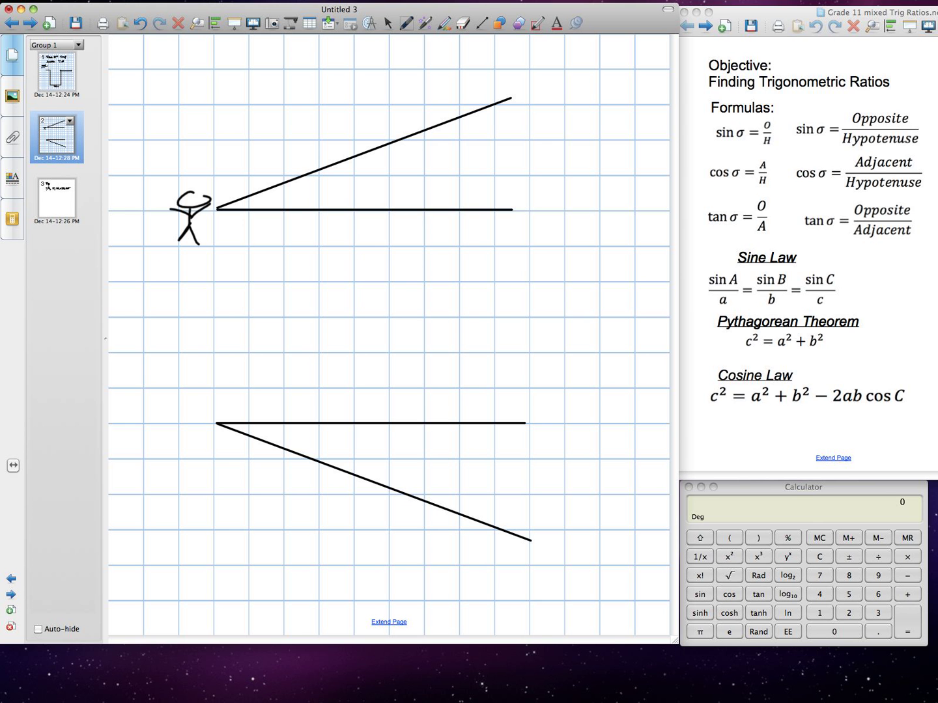
left_click_drag(178, 196, 204, 195)
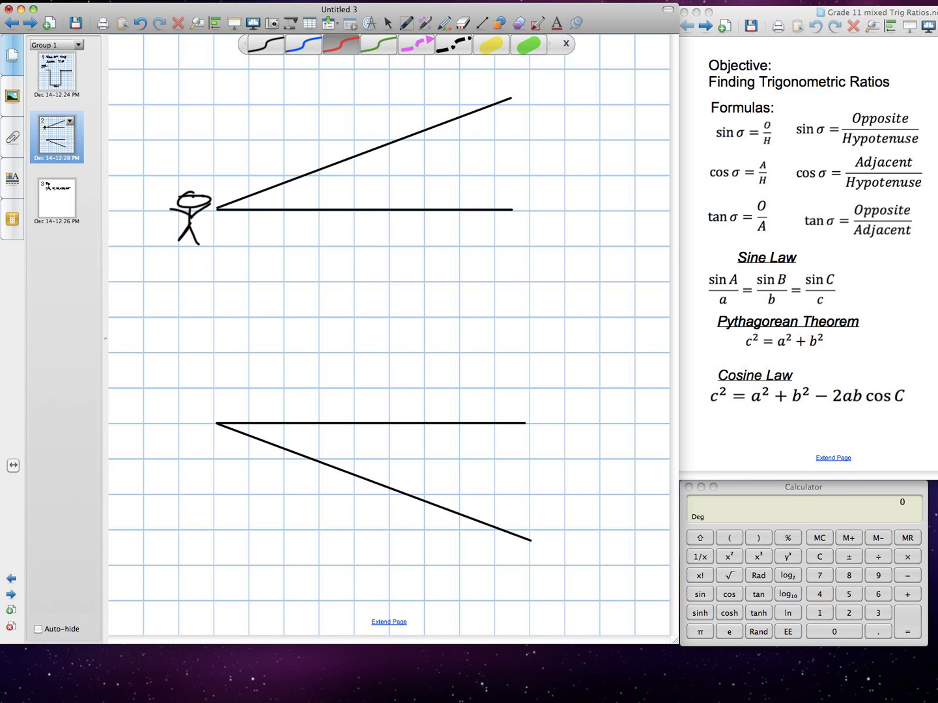
- Write "Angle of Elevation" in red above the upper angle and mark that angle with a red arc
left_click_drag(180, 77, 202, 74)
mouse_move(207, 78)
left_mouse_down()
mouse_move(246, 81)
mouse_move(290, 64)
left_mouse_up()
left_click_drag(320, 55, 323, 56)
left_click_drag(344, 46, 332, 66)
left_click_drag(330, 56, 361, 50)
mouse_move(207, 95)
left_mouse_down()
mouse_move(209, 115)
mouse_move(228, 91)
left_mouse_up()
left_click_drag(208, 104, 226, 101)
left_click_drag(208, 115, 226, 110)
left_click_drag(237, 88, 241, 109)
left_click_drag(255, 101, 271, 104)
left_click_drag(273, 93, 290, 91)
left_click_drag(307, 92, 313, 102)
mouse_move(320, 76)
left_mouse_down()
mouse_move(323, 104)
mouse_move(339, 98)
left_mouse_up()
left_click_drag(340, 82, 342, 82)
left_click_drag(350, 88, 349, 88)
left_click_drag(362, 86, 381, 97)
mouse_move(263, 192)
left_mouse_down()
mouse_move(265, 208)
mouse_move(239, 207)
mouse_move(521, 208)
left_mouse_up()
- Trace the upper angle's rising sight line with a temporary blue arrow and point a second arrow at the angle
left_click(424, 23)
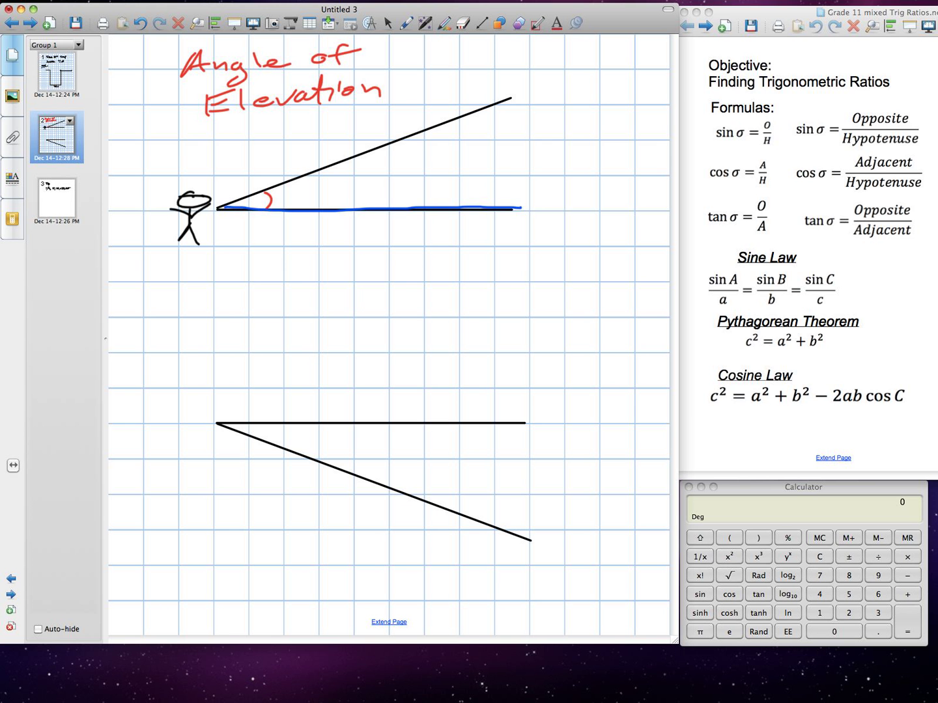
left_click_drag(219, 208, 536, 83)
mouse_move(324, 185)
left_mouse_down()
mouse_move(362, 173)
mouse_move(361, 192)
left_mouse_up()
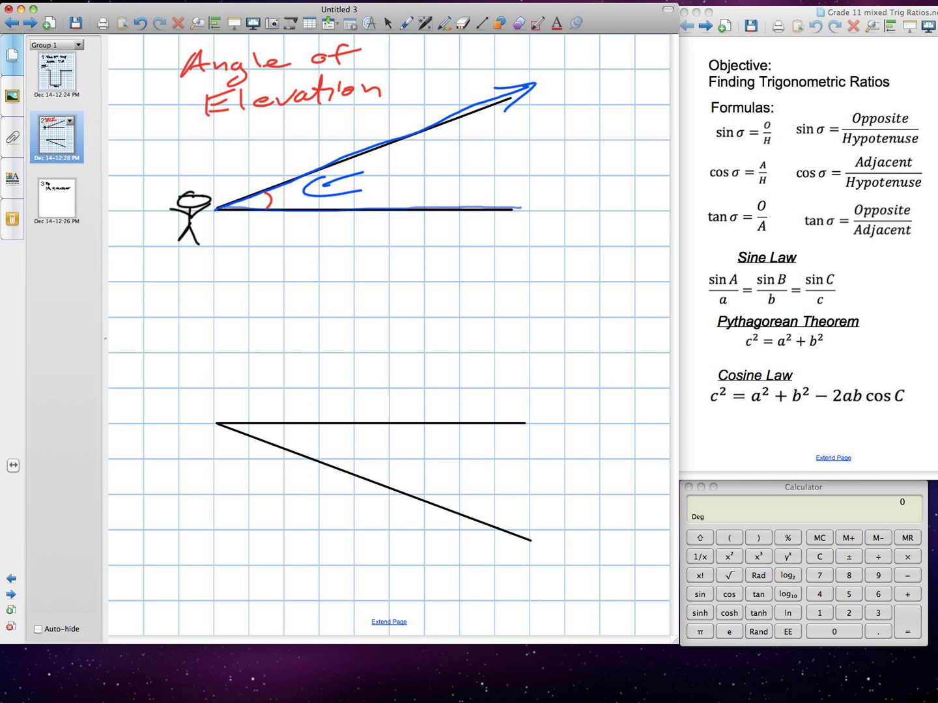
- Draw a black stick figure with a smiling face at the vertex of the lower angle
left_click(408, 24)
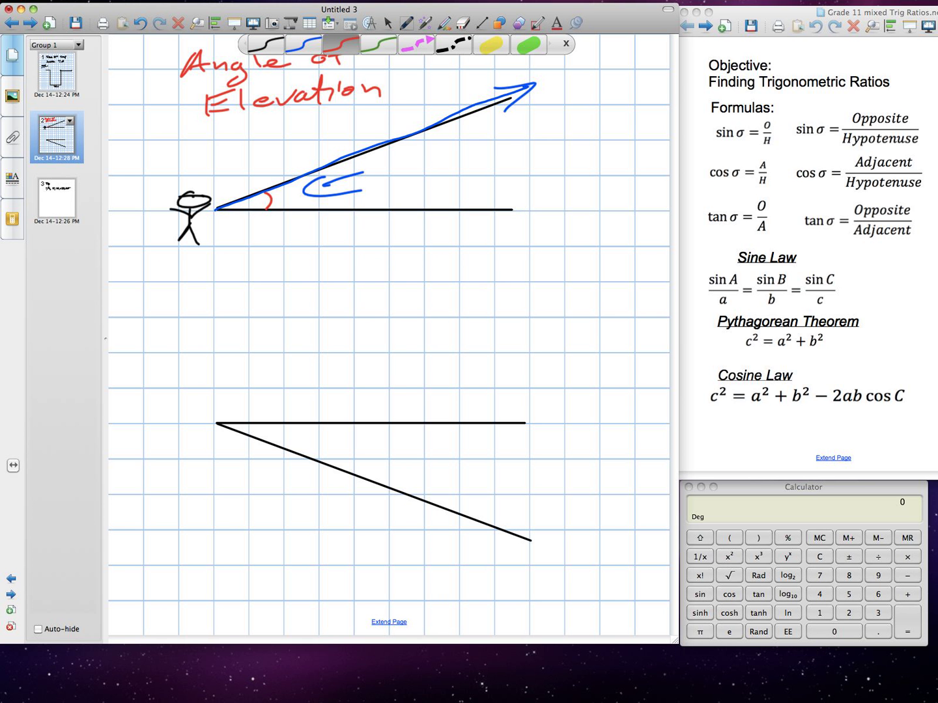
left_click(266, 45)
left_click_drag(184, 449, 208, 447)
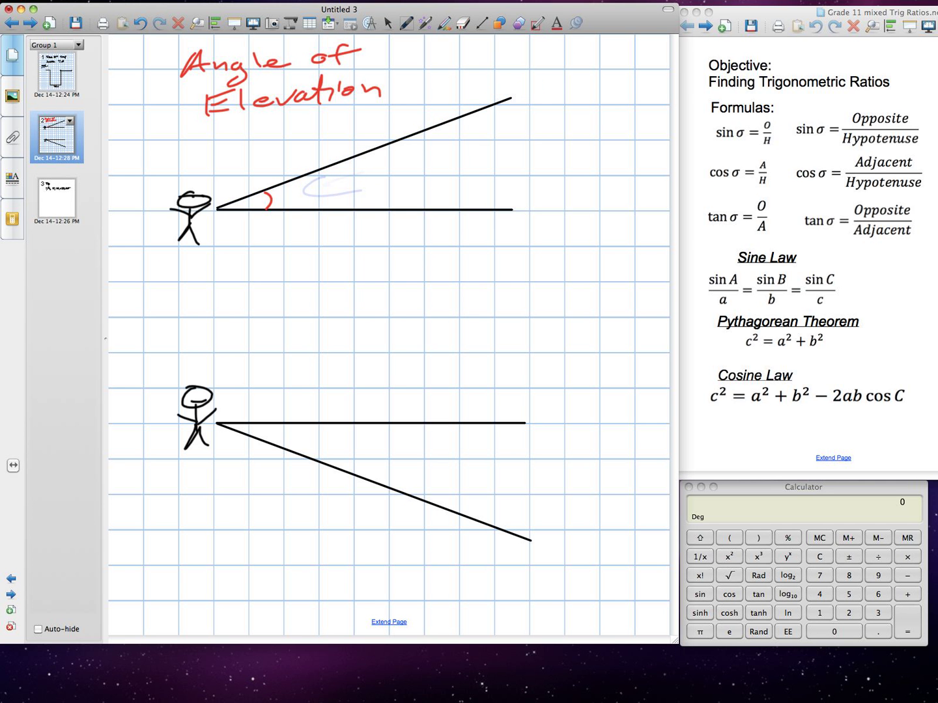
left_click(195, 394)
left_click(205, 395)
- Write "Angle of Depression" in blue above the lower angle
left_click_drag(238, 318, 256, 314)
left_click_drag(261, 317, 285, 311)
left_click_drag(301, 301, 287, 323)
left_click_drag(308, 316, 350, 308)
left_click_drag(399, 299, 389, 307)
left_click_drag(423, 284, 411, 312)
left_click_drag(399, 296, 437, 294)
left_click_drag(313, 328, 312, 355)
left_click_drag(308, 330, 315, 354)
mouse_move(341, 345)
left_mouse_down()
mouse_move(362, 350)
mouse_move(370, 366)
left_mouse_up()
left_click_drag(369, 344, 397, 345)
left_click_drag(398, 343, 430, 347)
left_click_drag(432, 343, 479, 351)
left_click_drag(497, 338, 495, 340)
left_click_drag(504, 341, 525, 338)
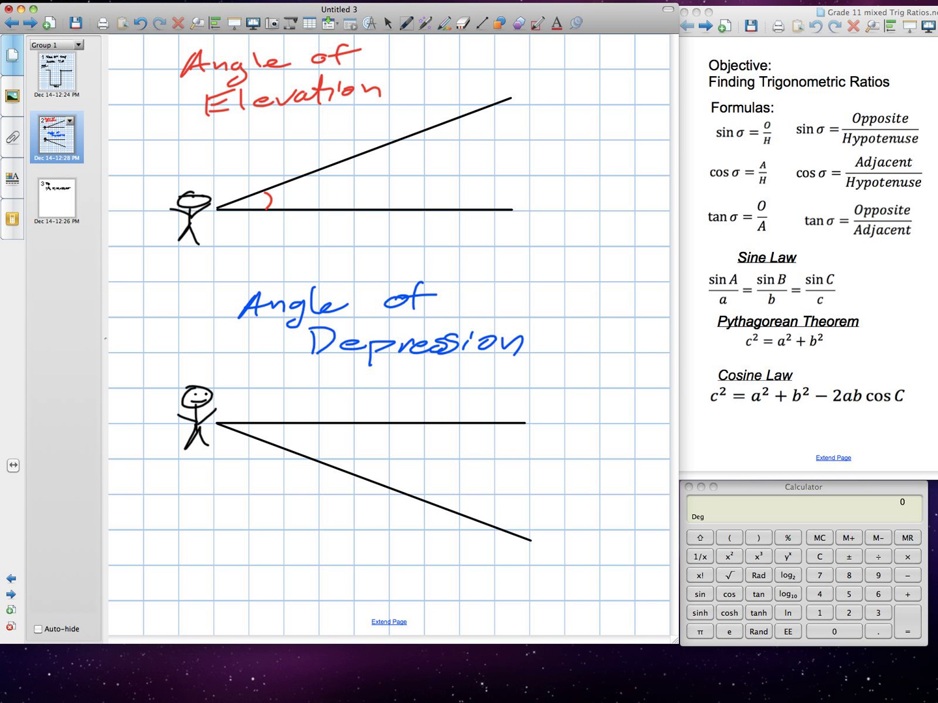
- Mark the lower angle with a blue arc and trace its horizontal and downward lines with temporary arrows
mouse_move(269, 422)
left_mouse_down()
mouse_move(263, 442)
mouse_move(521, 412)
left_mouse_up()
left_click_drag(510, 395, 493, 427)
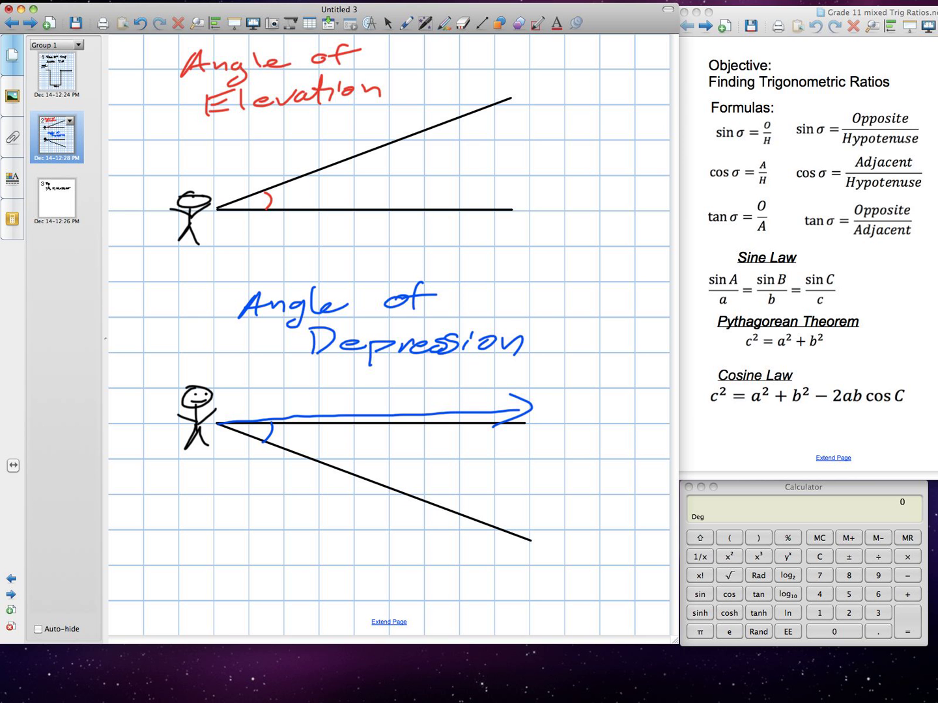
mouse_move(217, 424)
left_mouse_down()
mouse_move(530, 533)
mouse_move(504, 554)
left_mouse_up()
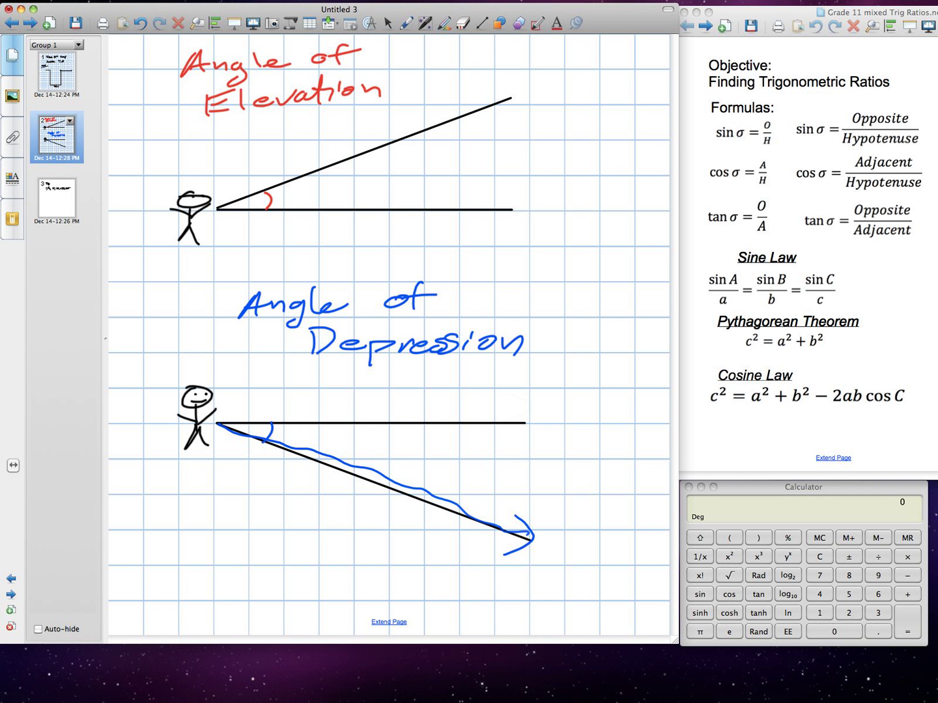
- Sketch a cliff, ground line, target and sight line labelled 70 in temporary ink below the lower stick figure
left_click_drag(148, 464, 160, 461)
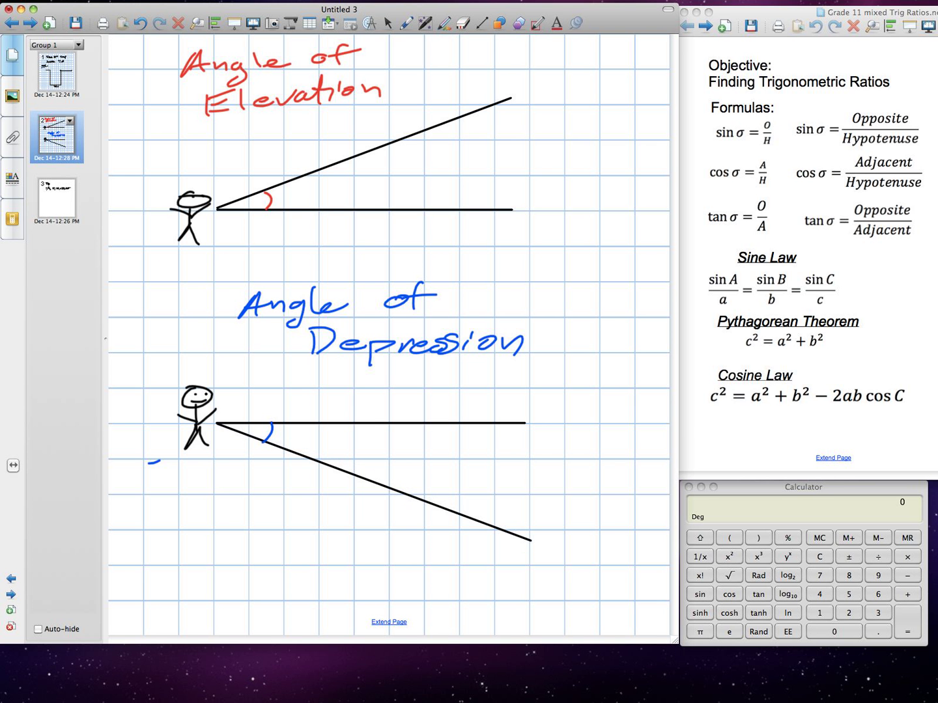
left_click_drag(115, 463, 234, 556)
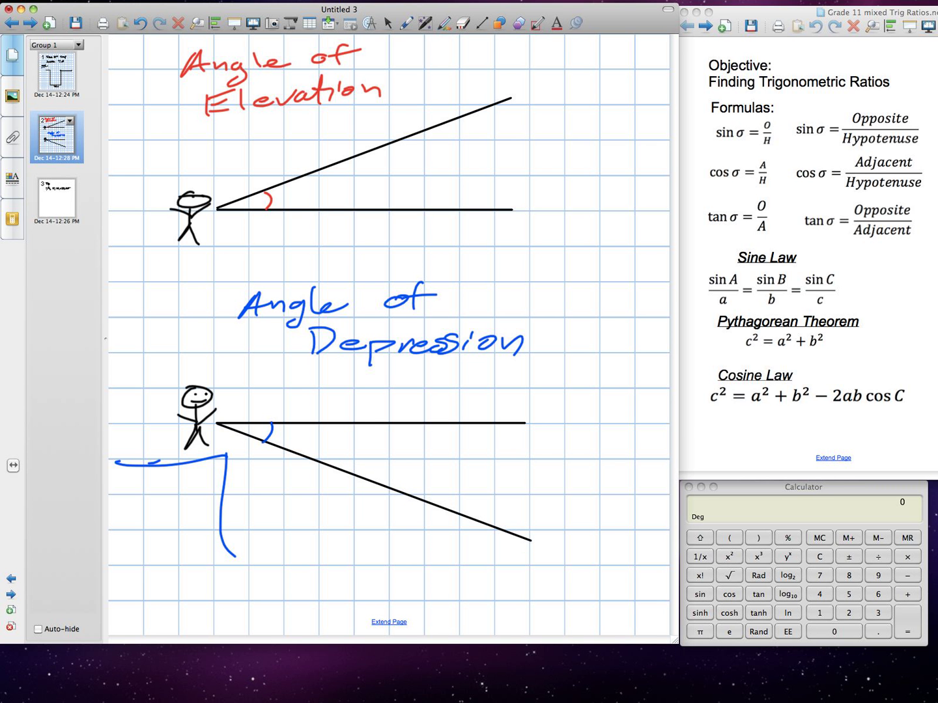
left_click_drag(485, 539, 467, 556)
left_click_drag(223, 451, 454, 559)
left_click_drag(230, 561, 455, 558)
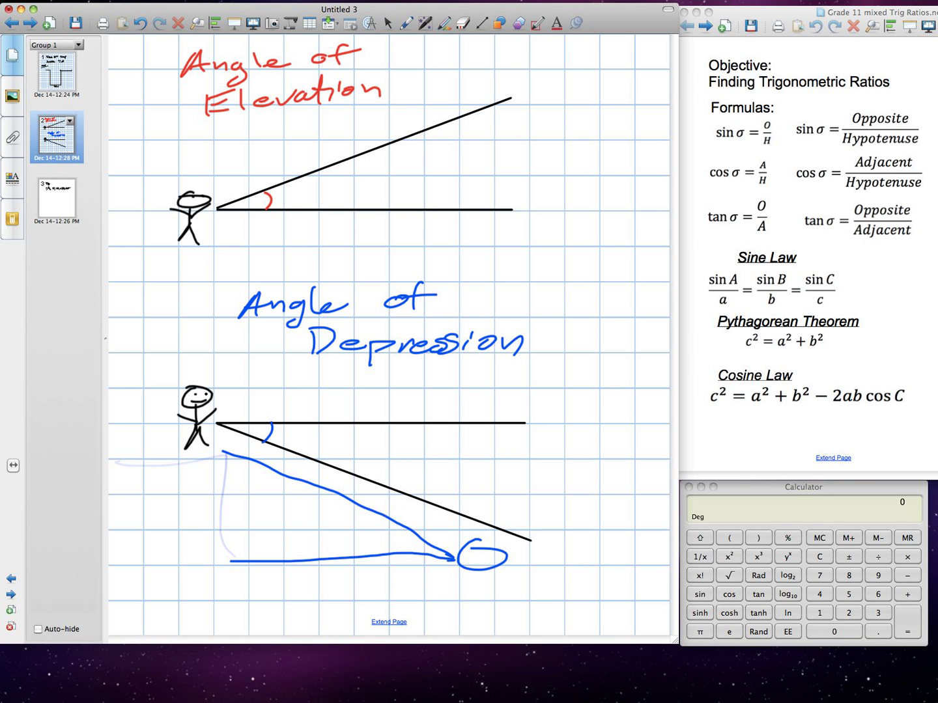
left_click_drag(233, 465, 243, 484)
left_click_drag(257, 466, 255, 466)
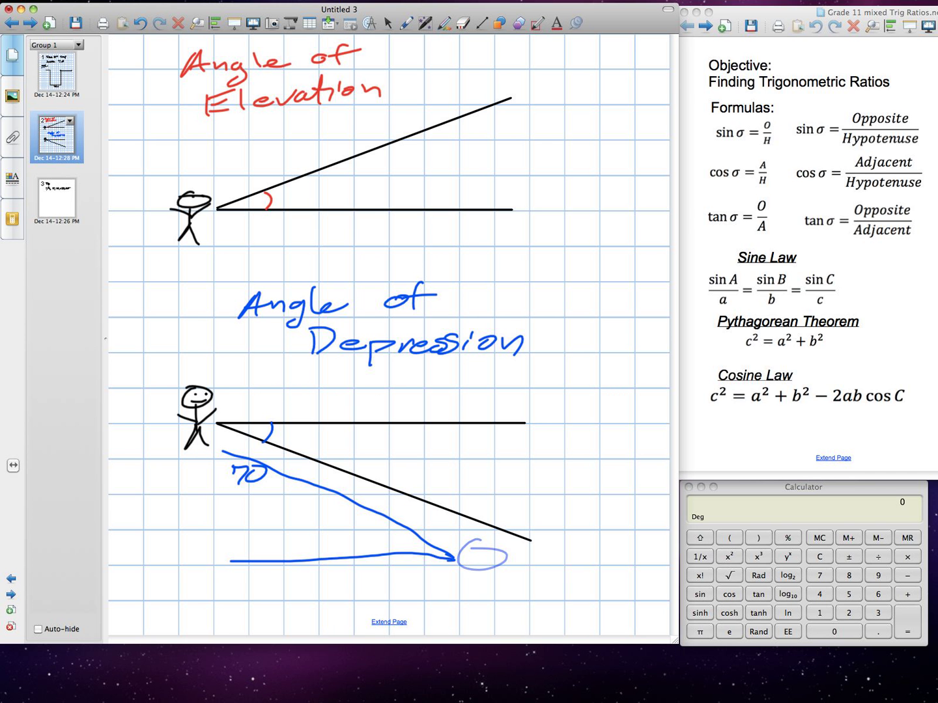
- Extend the page and draw two dashed arrows from one point below the depression diagram, one horizontal and one sloping downward
left_click(388, 621)
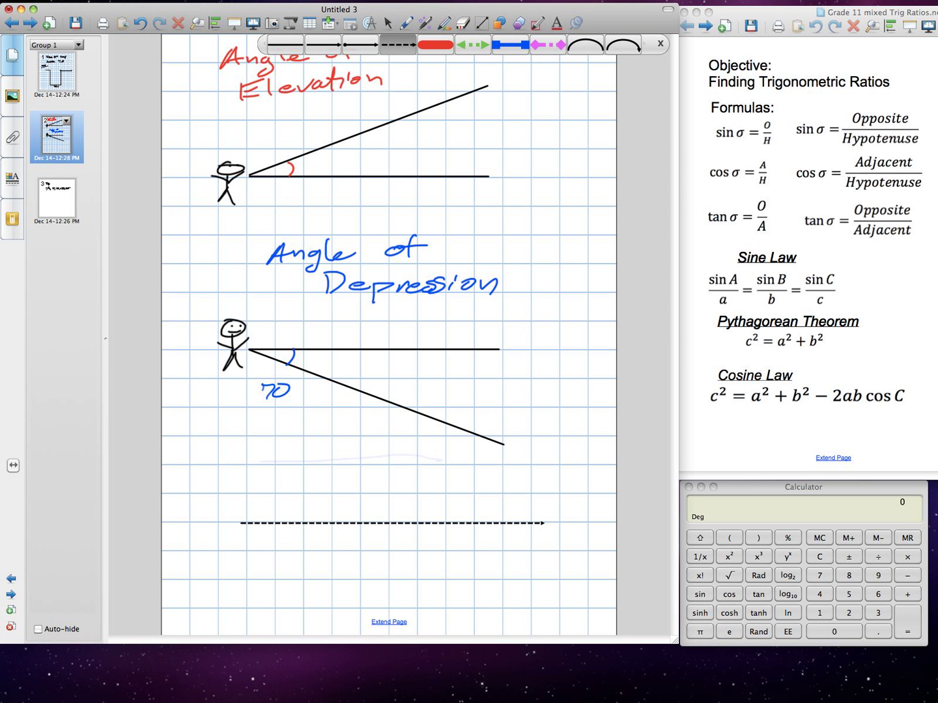
left_click_drag(242, 523, 524, 581)
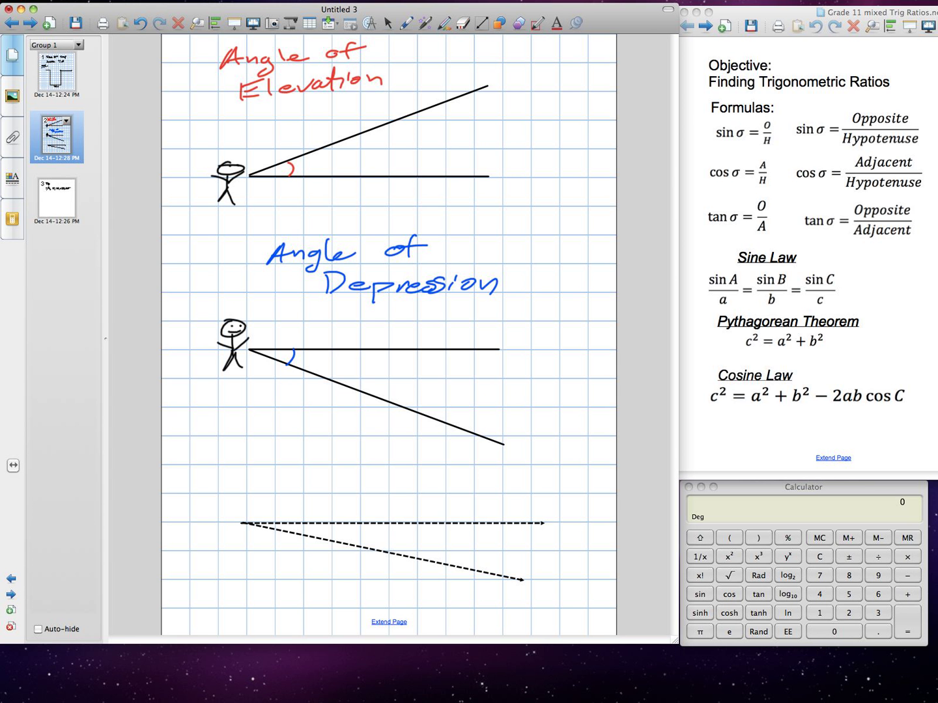
- Sketch a black cliff edge at the start of the dashed arrows with a stick figure standing on top
left_click(406, 22)
left_click_drag(242, 521, 256, 592)
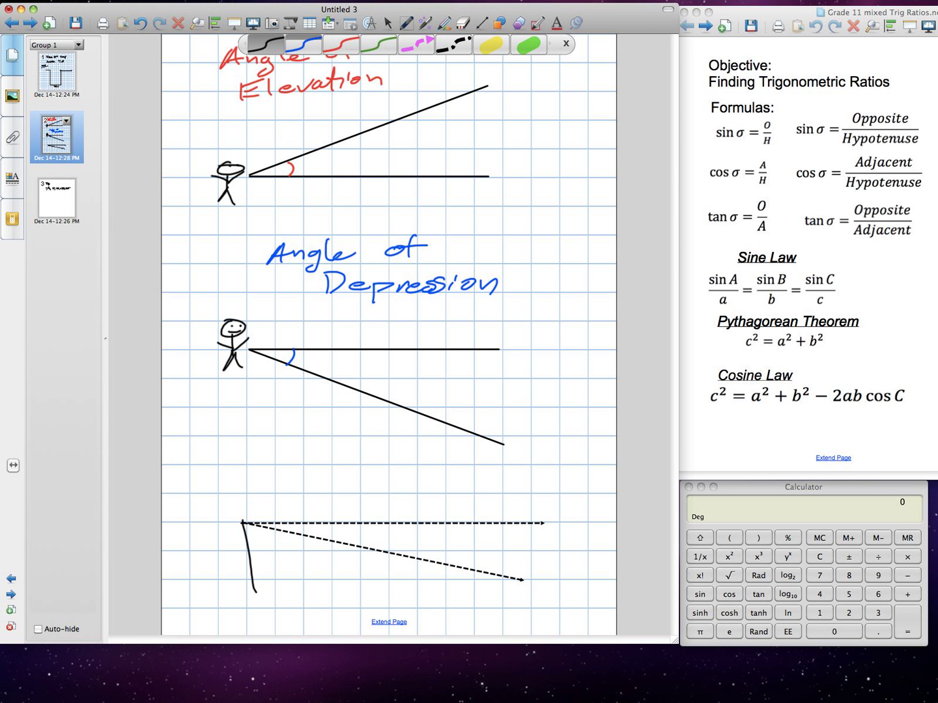
left_click_drag(172, 528, 253, 525)
left_click_drag(218, 486, 222, 510)
left_click_drag(222, 504, 229, 499)
left_click_drag(225, 512, 215, 532)
left_click_drag(225, 513, 236, 530)
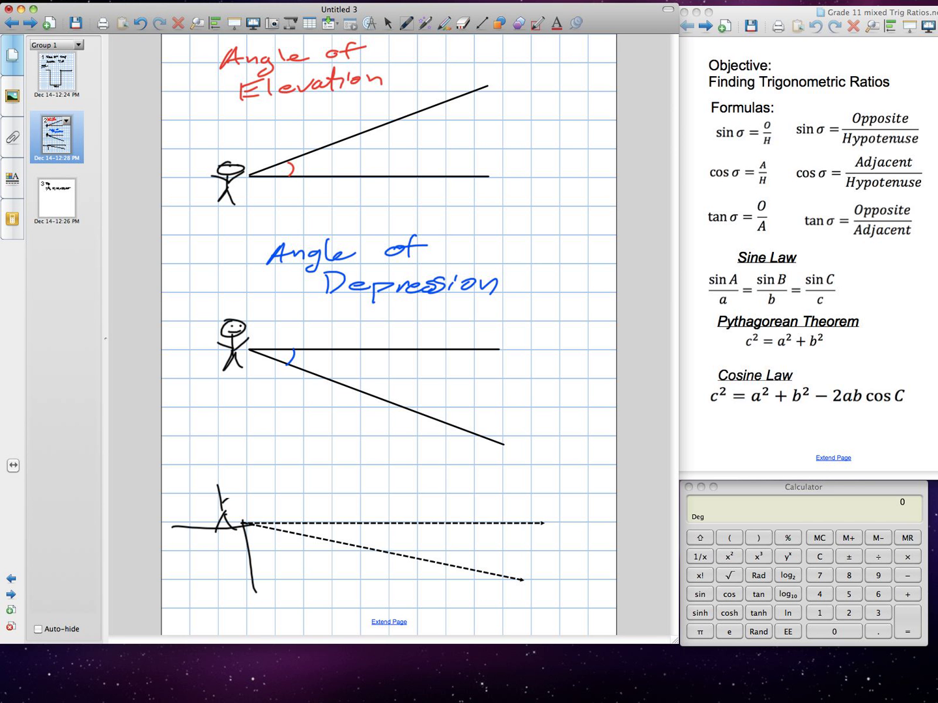
left_click_drag(222, 472, 219, 491)
left_click_drag(210, 503, 226, 495)
- Add straight vertical and ground lines to the cliff sketch and mark the angle between wall and sight line as 70° in red
mouse_move(250, 524)
left_mouse_down()
mouse_move(251, 593)
mouse_move(540, 590)
left_mouse_up()
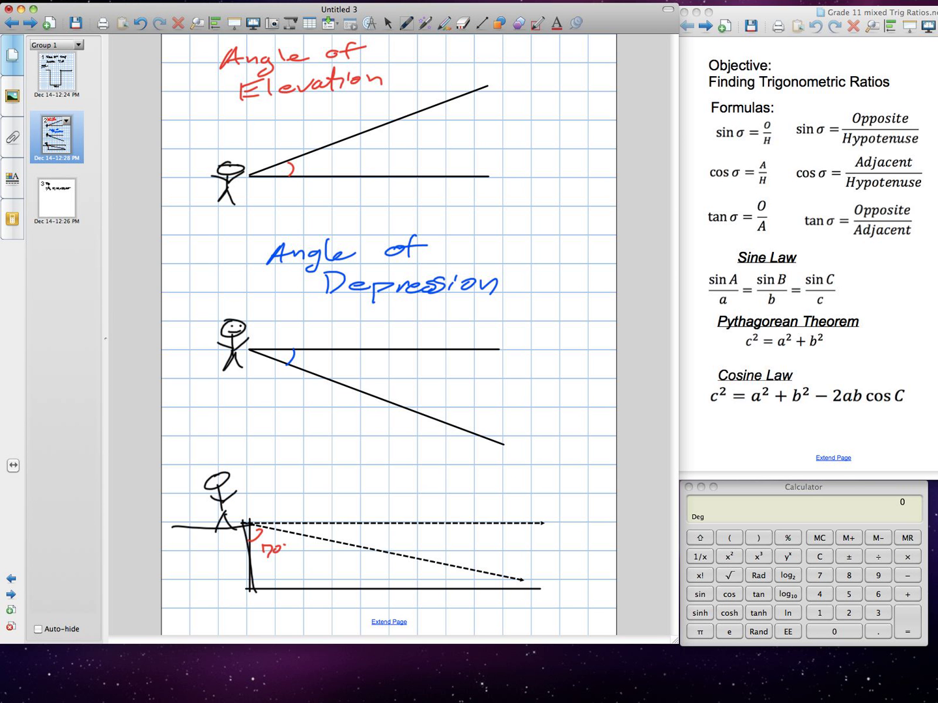
left_click_drag(283, 547, 288, 540)
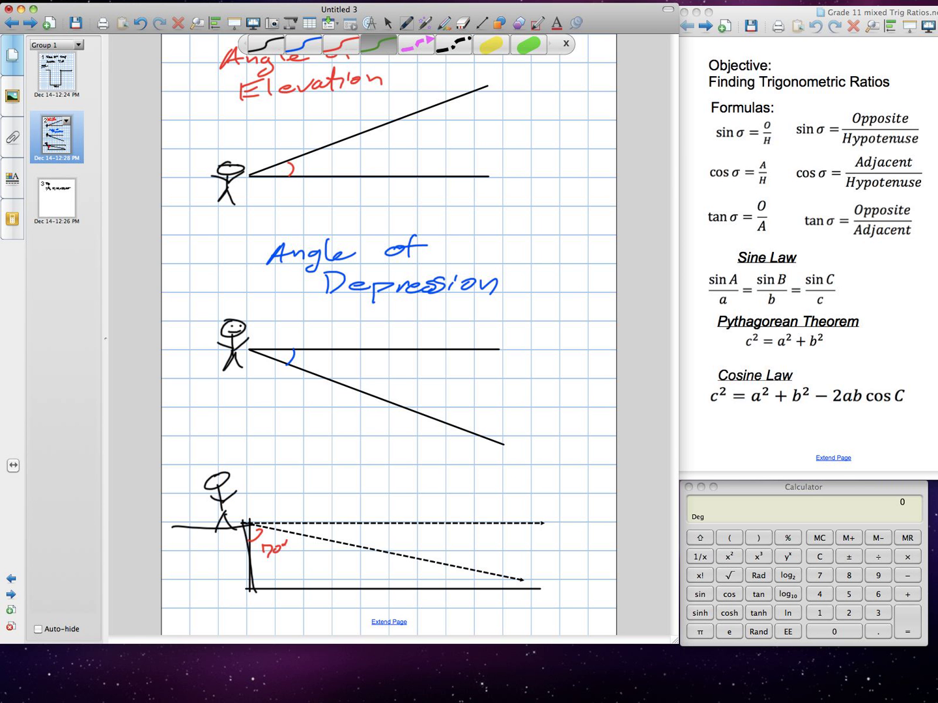
- Replace a trial green pen stroke beside the cliff wall with green highlighting along the wall and the downward sight line
left_click_drag(259, 530, 257, 576)
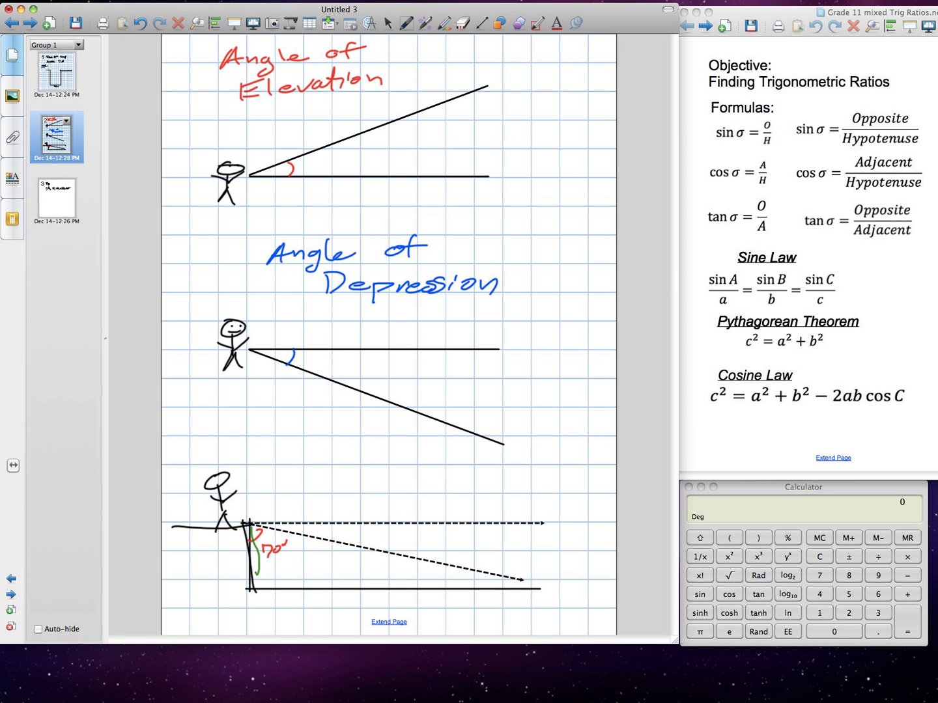
key("super+z")
left_click_drag(244, 525, 249, 605)
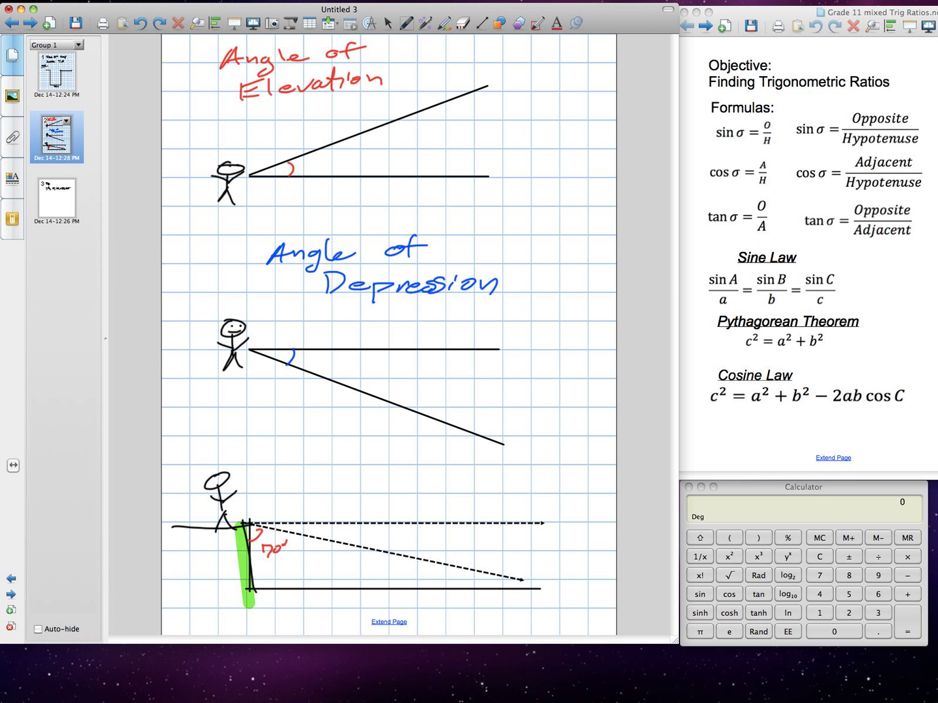
left_click_drag(248, 525, 534, 578)
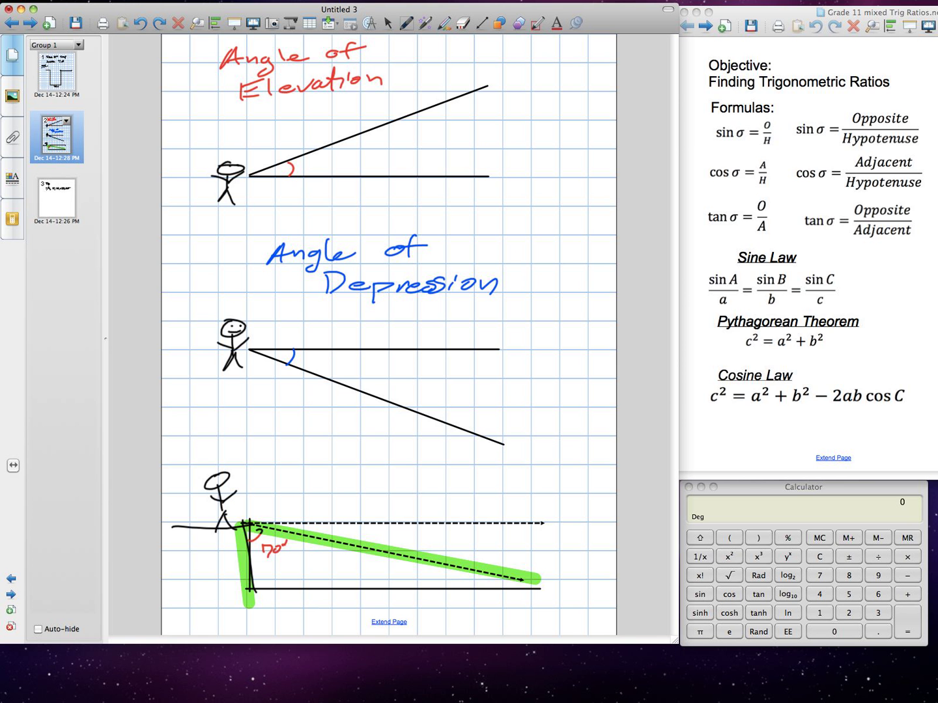
- Undo both green highlights on the cliff wall and the downward sight line
key("F10")
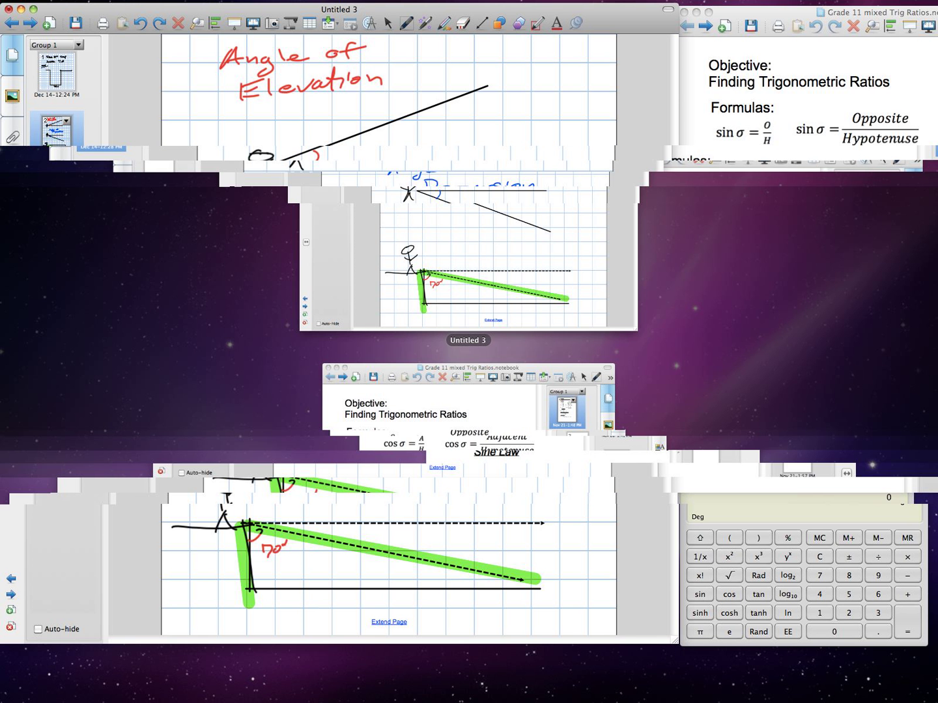
key("F10")
key("super+z")
key("super+z")
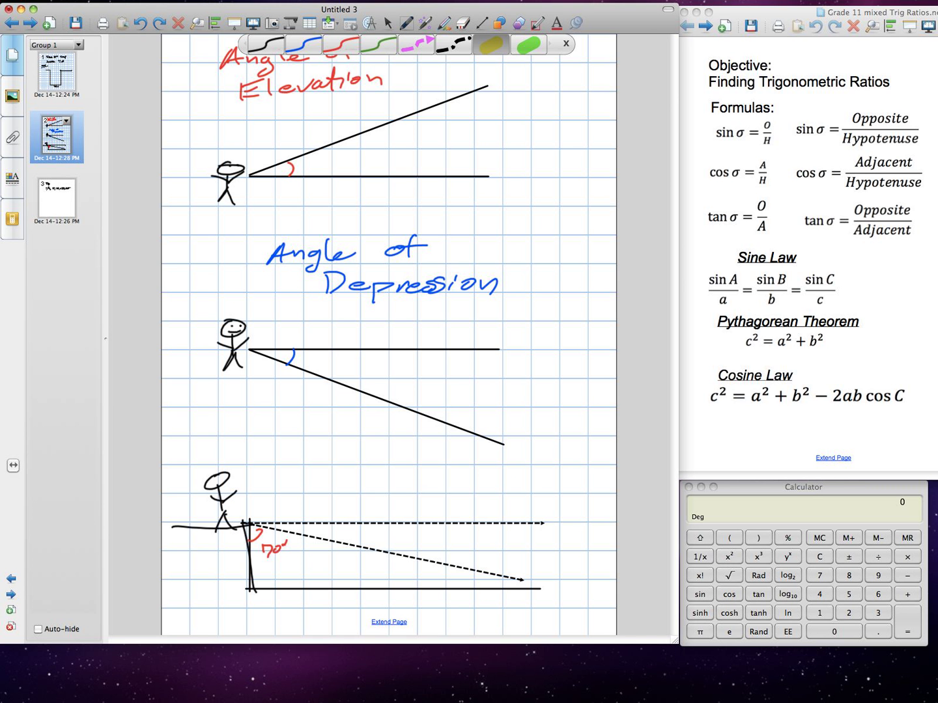
- Highlight both dashed arrows in the cliff sketch in yellow and mark the angles at the top and ground ends of the sloping line as 70° in blue
left_click_drag(245, 519, 553, 516)
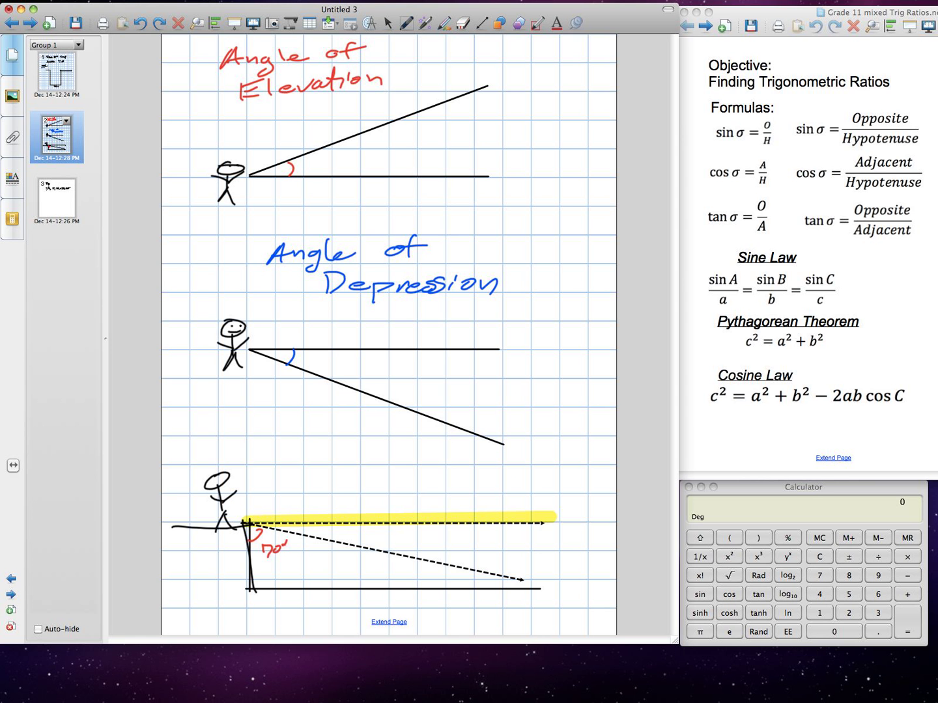
left_click_drag(250, 529, 534, 581)
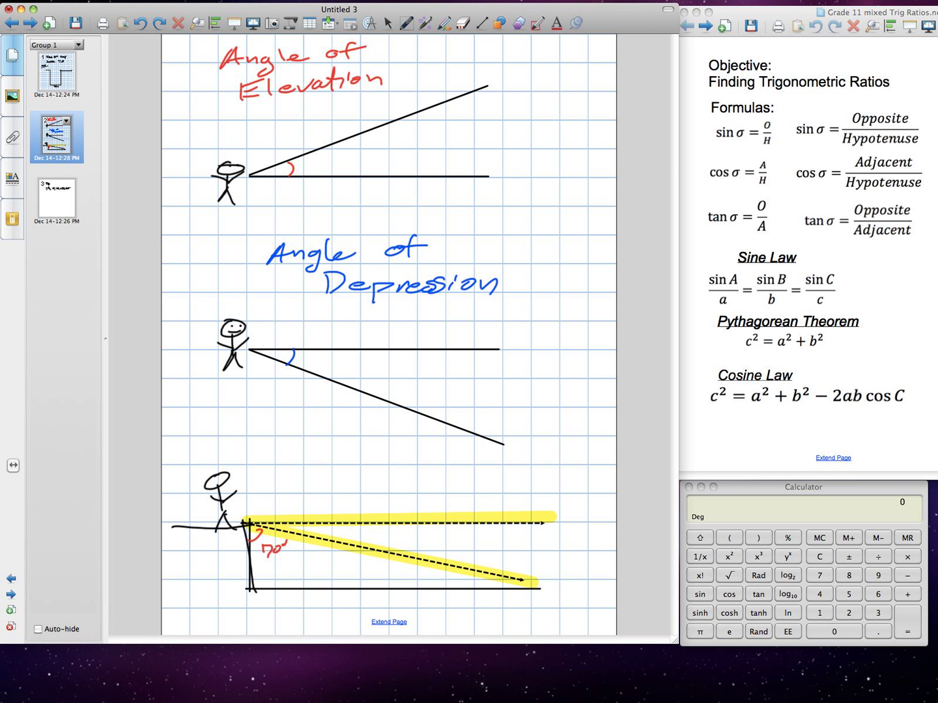
mouse_move(304, 523)
left_mouse_down()
mouse_move(296, 536)
mouse_move(348, 546)
left_mouse_up()
left_click_drag(364, 533, 362, 532)
left_click_drag(377, 529, 377, 530)
mouse_move(480, 573)
left_mouse_down()
mouse_move(468, 589)
mouse_move(425, 589)
left_mouse_up()
left_click_drag(437, 574, 436, 575)
left_click_drag(446, 572, 447, 573)
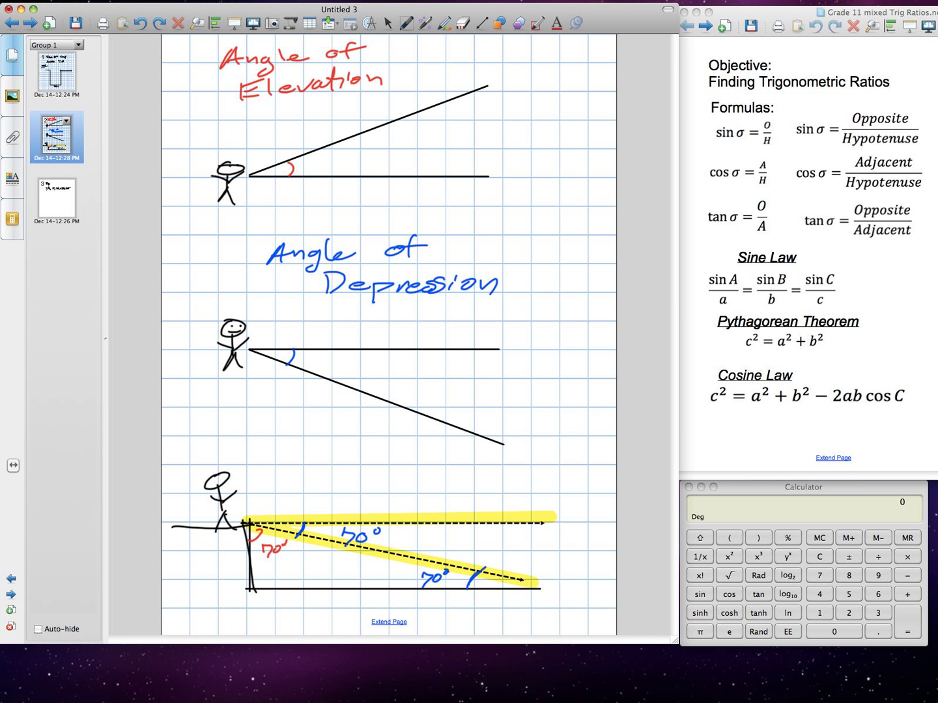
- Trace the horizontal and rising lines of the Angle of Elevation diagram in blue, ending each with an arrowhead
left_click_drag(249, 178, 509, 176)
left_click_drag(241, 176, 495, 76)
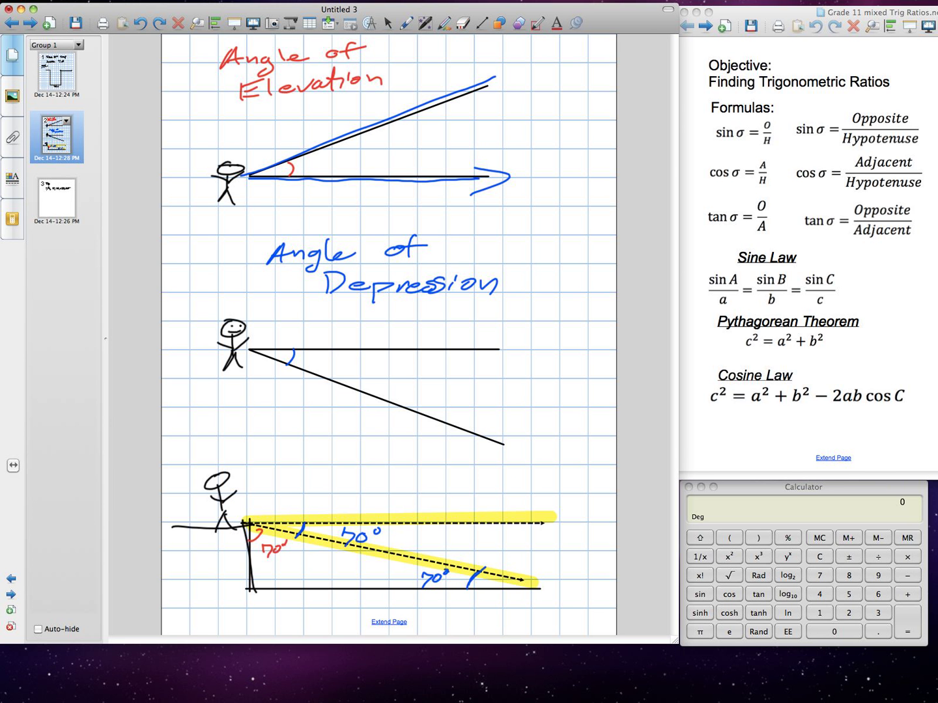
left_click_drag(437, 86, 490, 106)
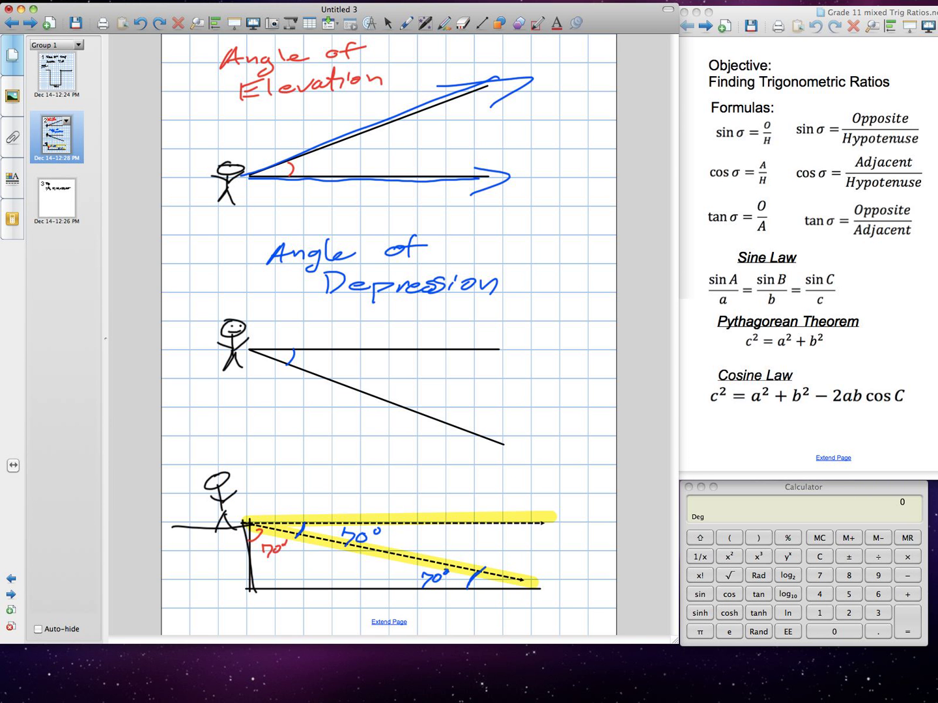
- On the Lesson 7.5 ex.1 page, sketch a black ledge with a long-haired stick figure outside the left shaft wall
key("Page_Up")
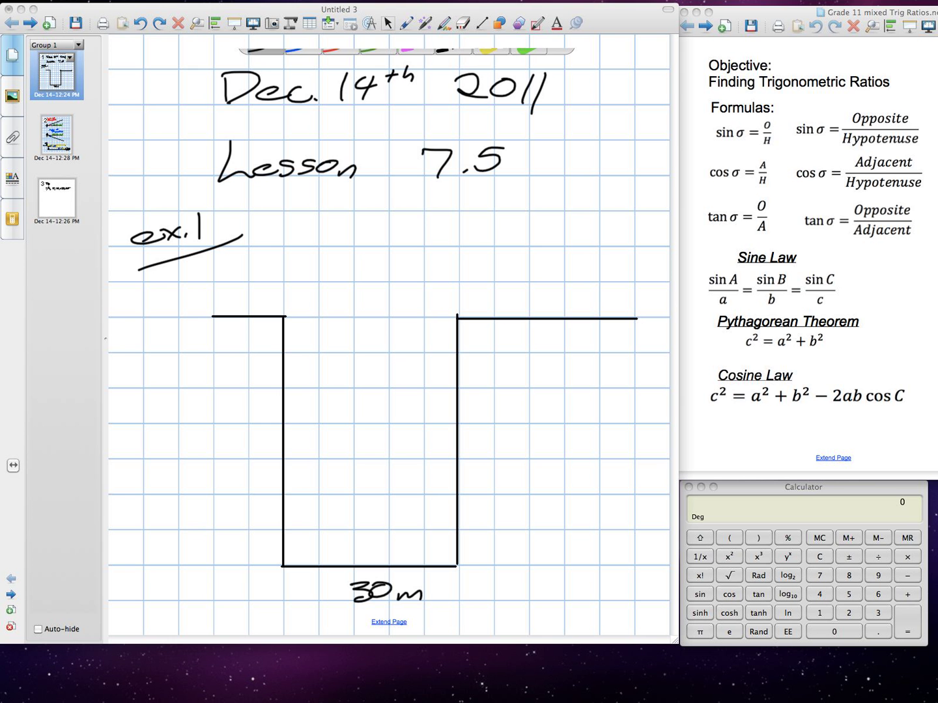
left_click_drag(243, 425, 287, 426)
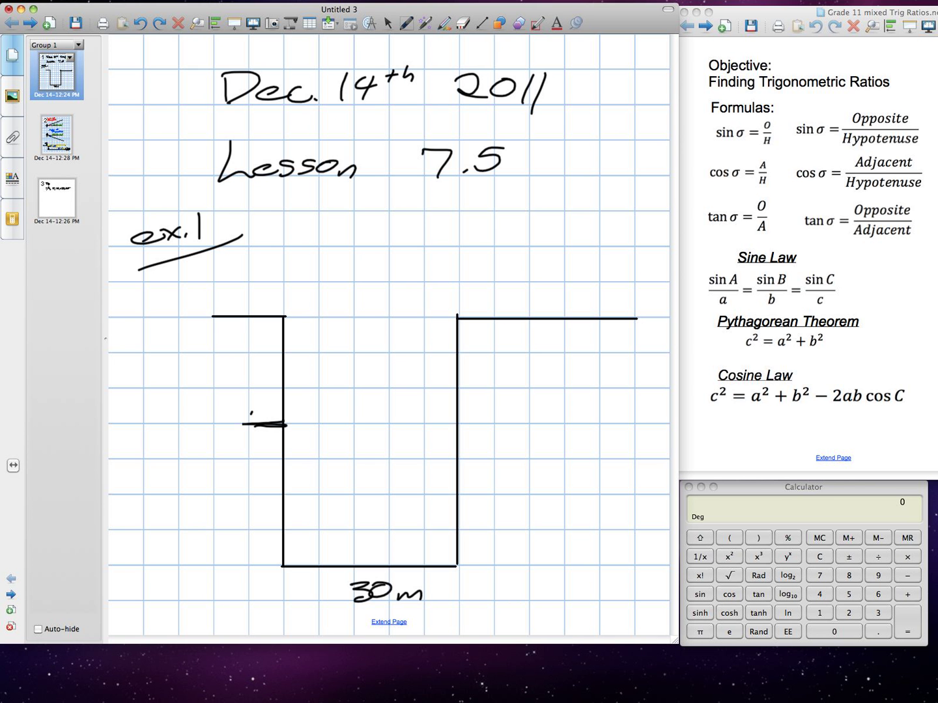
left_click_drag(255, 381, 252, 395)
left_click_drag(233, 402, 264, 402)
left_click_drag(248, 407, 261, 420)
left_click_drag(250, 378, 238, 399)
left_click_drag(237, 399, 226, 417)
left_click_drag(261, 401, 275, 414)
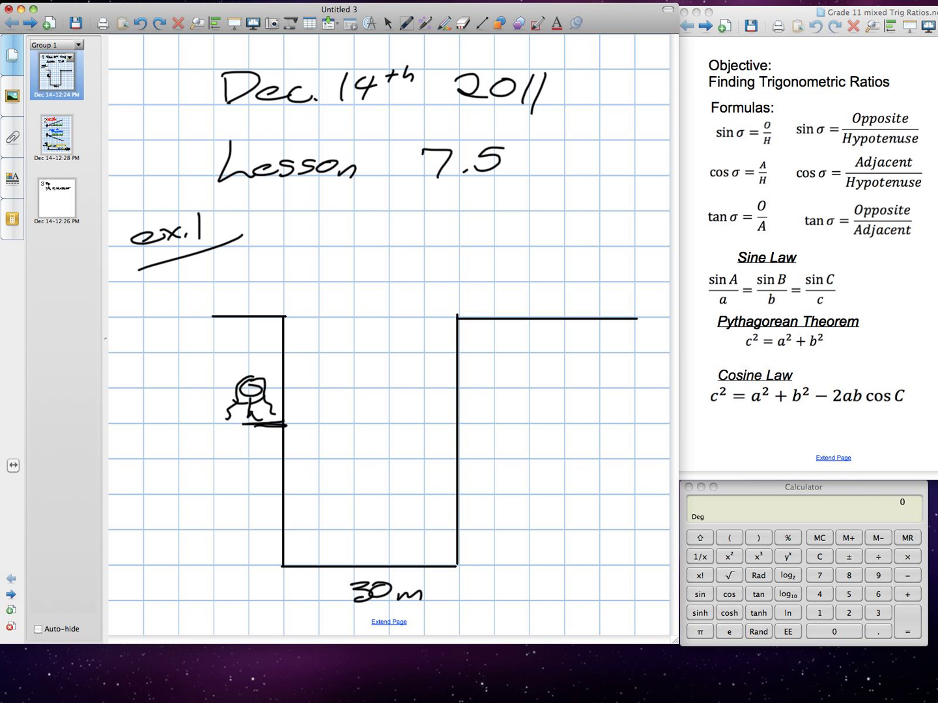
- Sketch a higher black ledge outside the right shaft wall with a stick figure wearing a flat hat
left_click(482, 24)
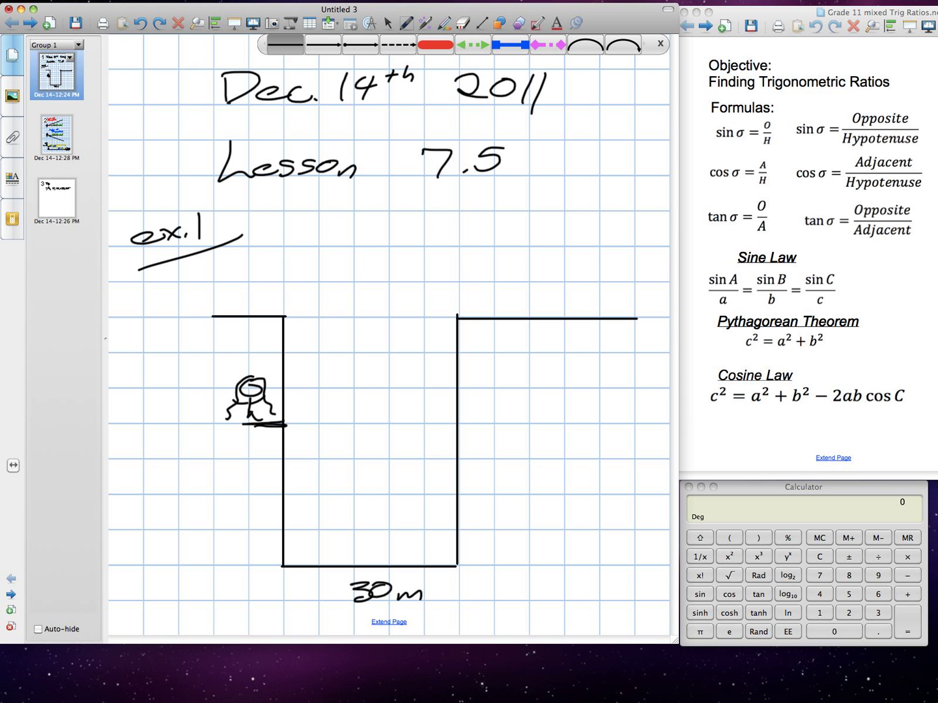
left_click(398, 44)
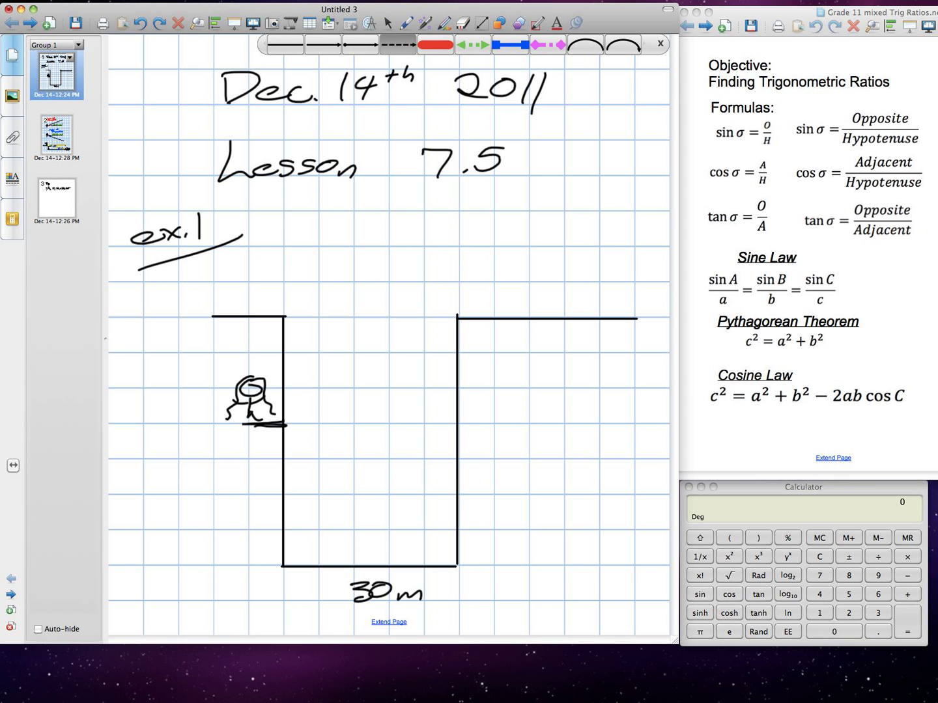
left_click(406, 23)
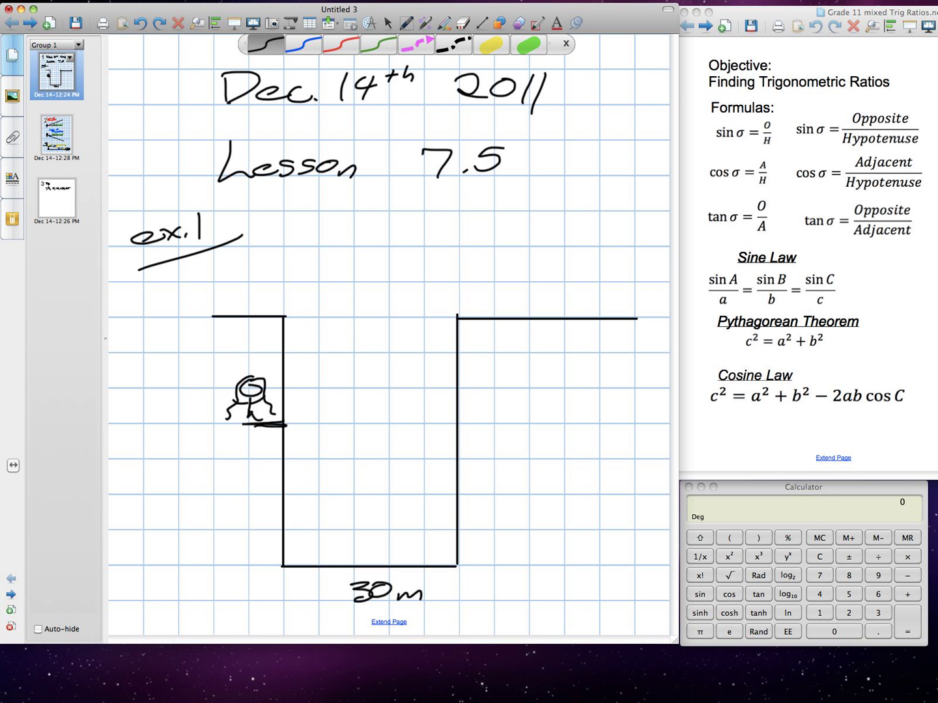
left_click_drag(459, 386, 498, 382)
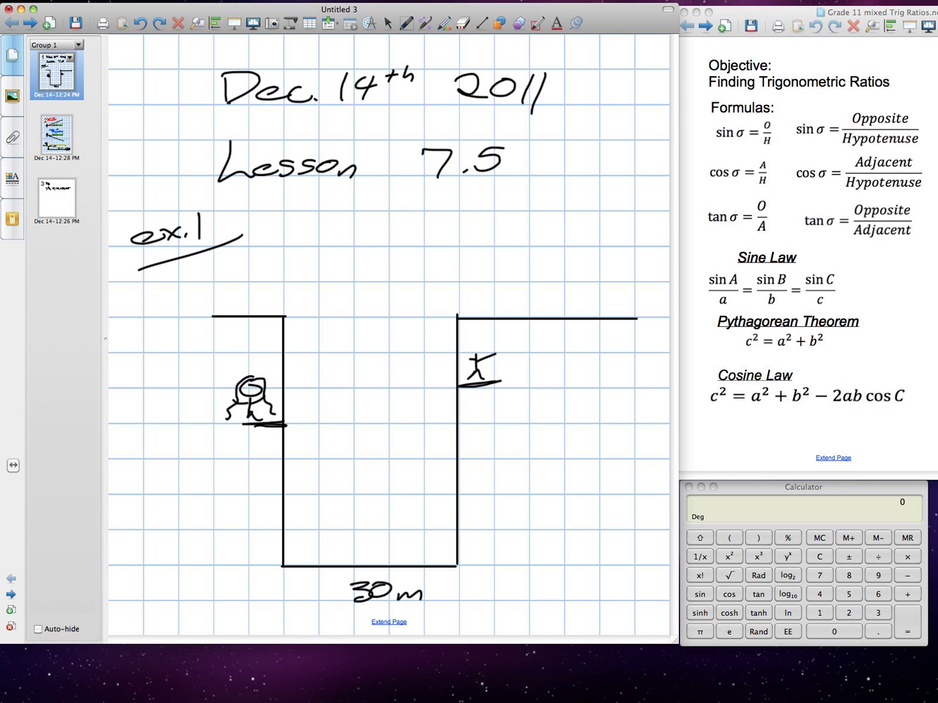
left_click_drag(474, 343, 472, 343)
left_click_drag(463, 340, 495, 337)
- Draw dashed lines from the left ledge horizontally to the right wall and down to the base of the right wall
left_click(481, 23)
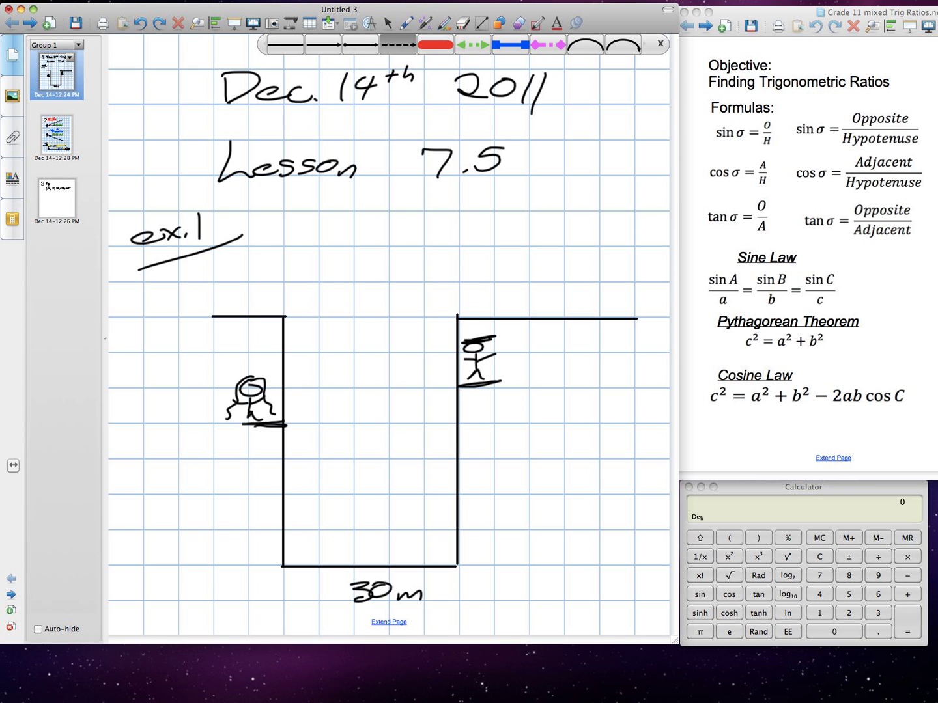
left_click_drag(284, 425, 457, 424)
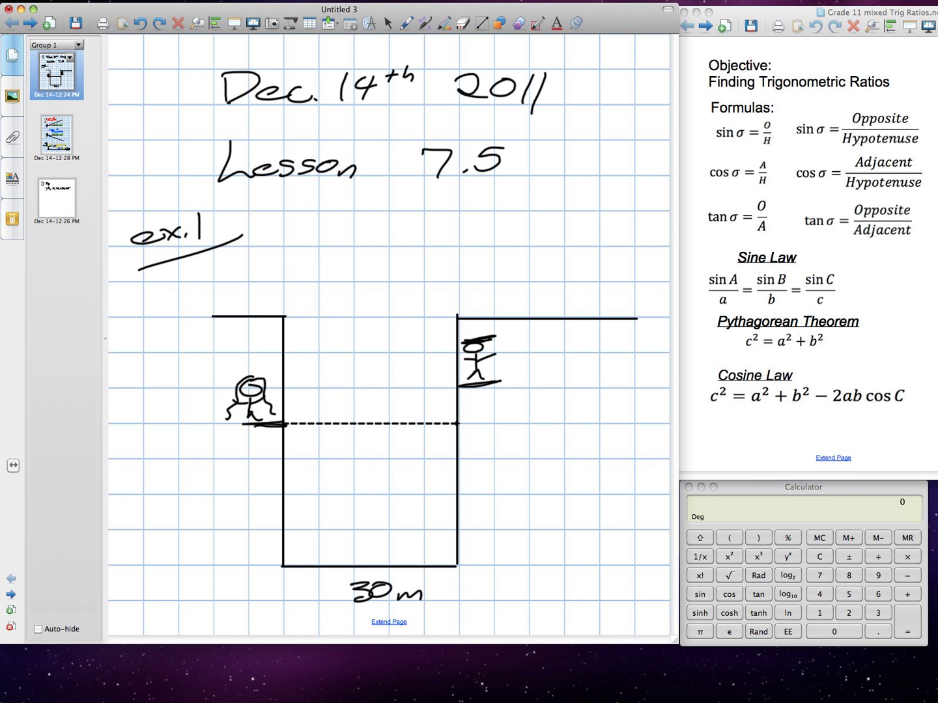
mouse_move(287, 425)
left_mouse_down()
mouse_move(308, 432)
mouse_move(458, 562)
left_mouse_up()
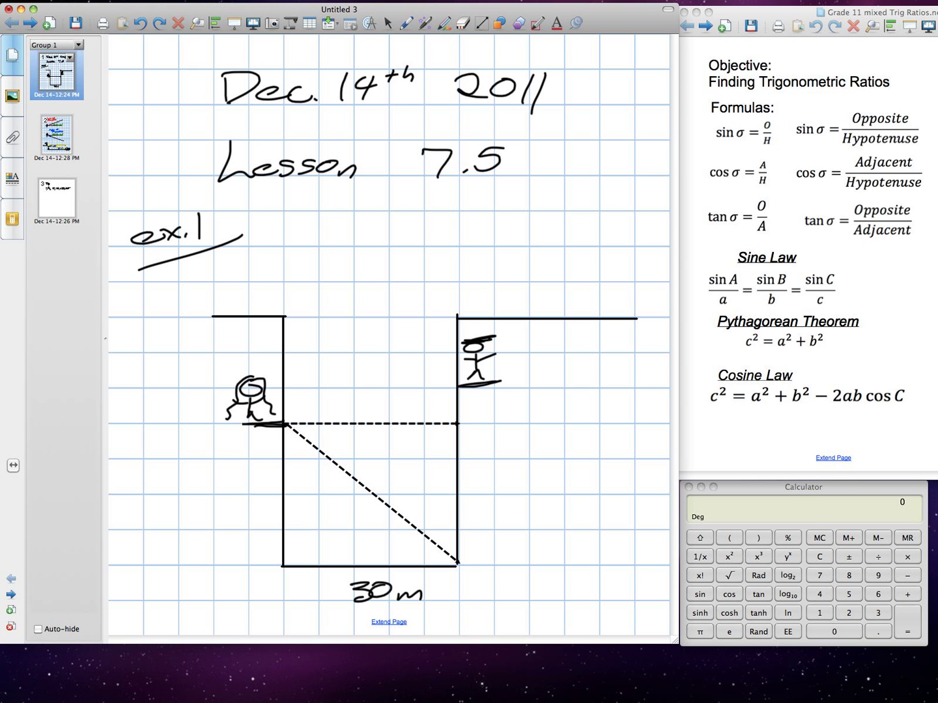
- Mark the downward angle as 40° in red and label the right figure Y and the left figure K
left_click(408, 23)
left_click_drag(515, 347, 521, 358)
left_click_drag(531, 344, 512, 372)
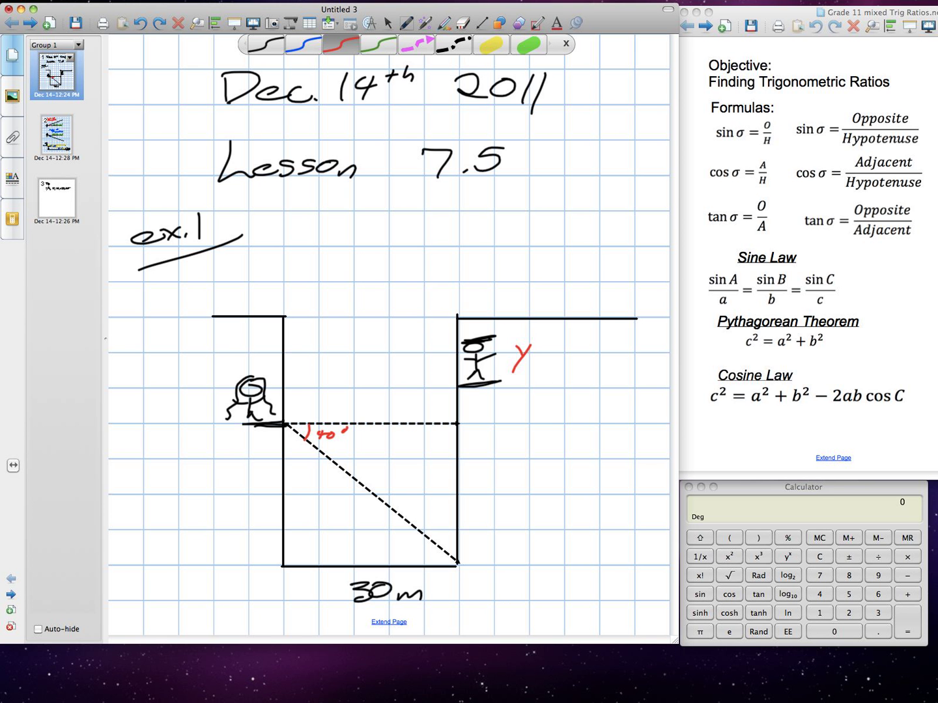
left_click_drag(202, 385, 202, 410)
left_click_drag(221, 386, 225, 413)
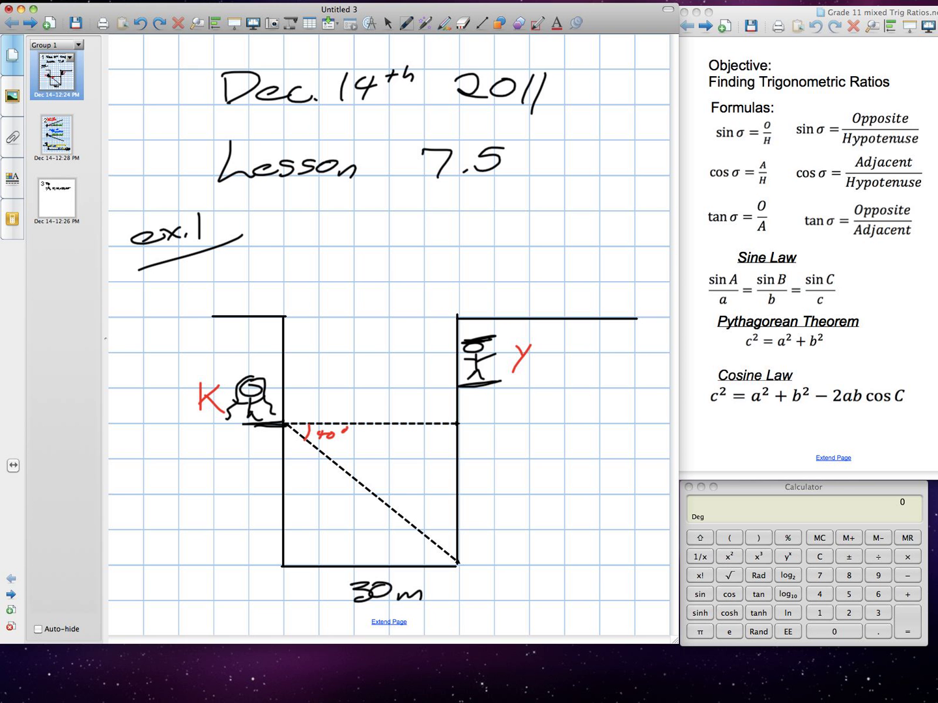
- Draw a dashed line from K's ledge up to Y's ledge and mark its angle above the horizontal as 20° in red
left_click(481, 23)
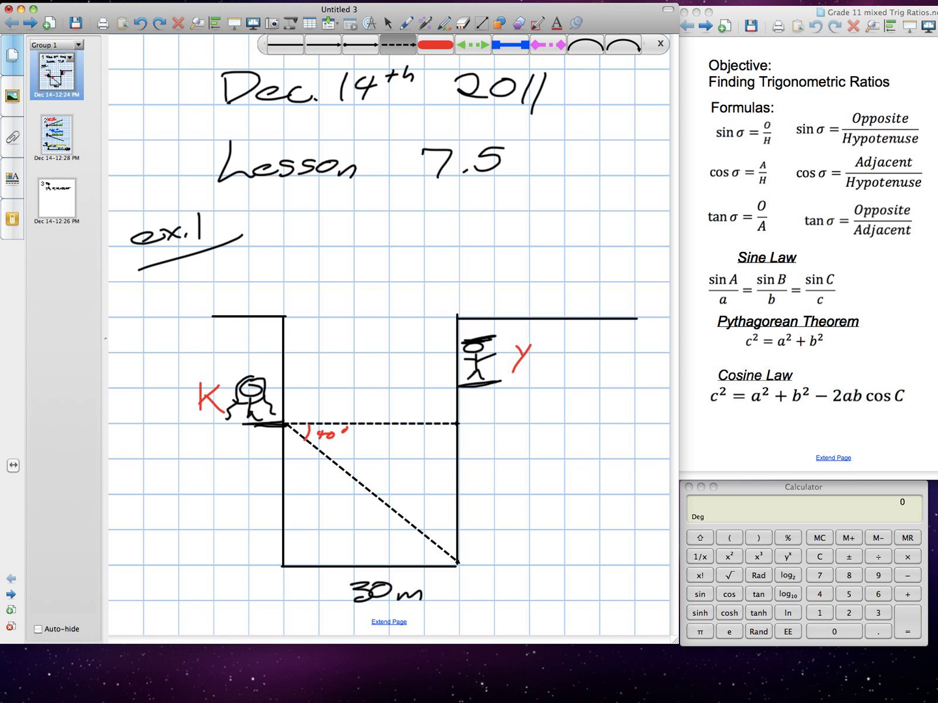
left_click_drag(284, 422, 458, 385)
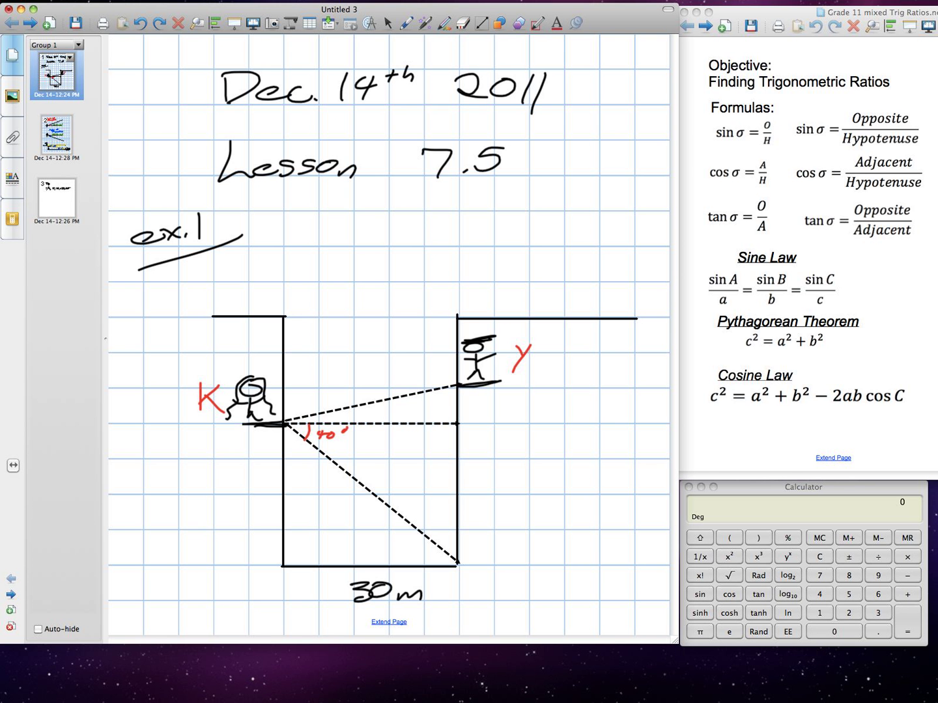
mouse_move(327, 413)
left_mouse_down()
mouse_move(329, 422)
mouse_move(365, 417)
left_mouse_up()
left_click_drag(372, 410, 374, 411)
left_click_drag(385, 405, 386, 408)
- Draw a blue arc spanning both angles and add black right-angle marks where the horizontal dashed line meets the right wall
mouse_move(347, 407)
left_mouse_down()
mouse_move(345, 431)
mouse_move(324, 459)
left_mouse_up()
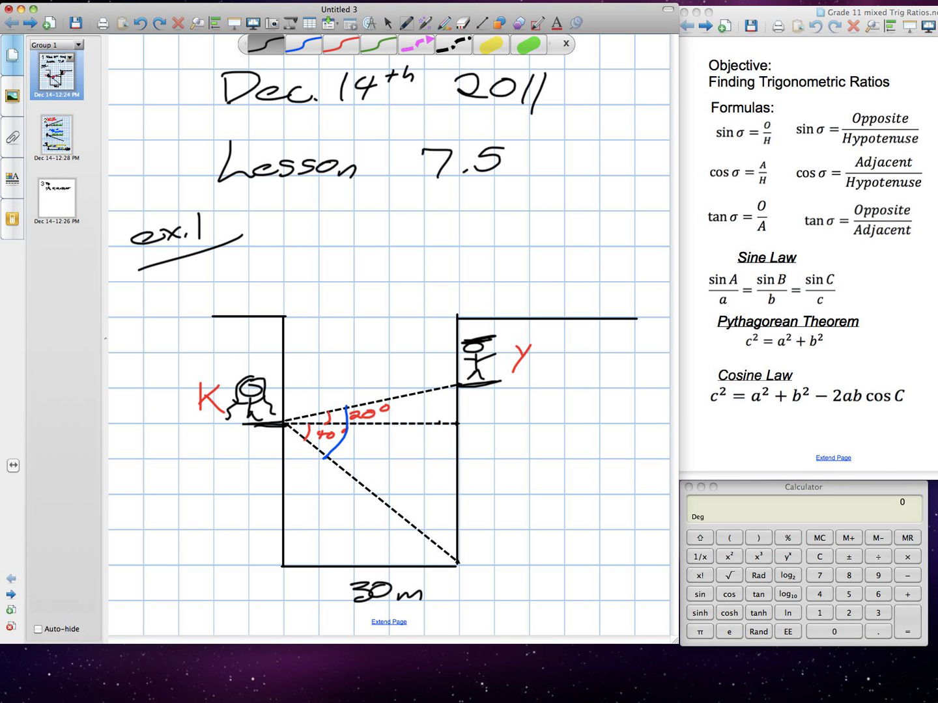
left_click_drag(440, 425, 461, 435)
left_click_drag(440, 423, 461, 413)
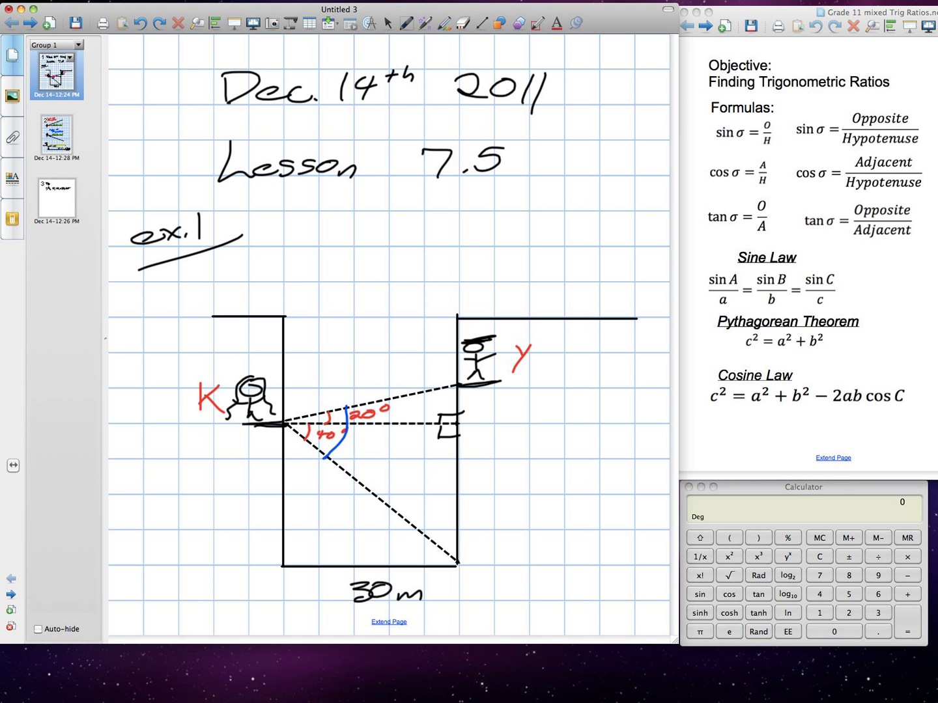